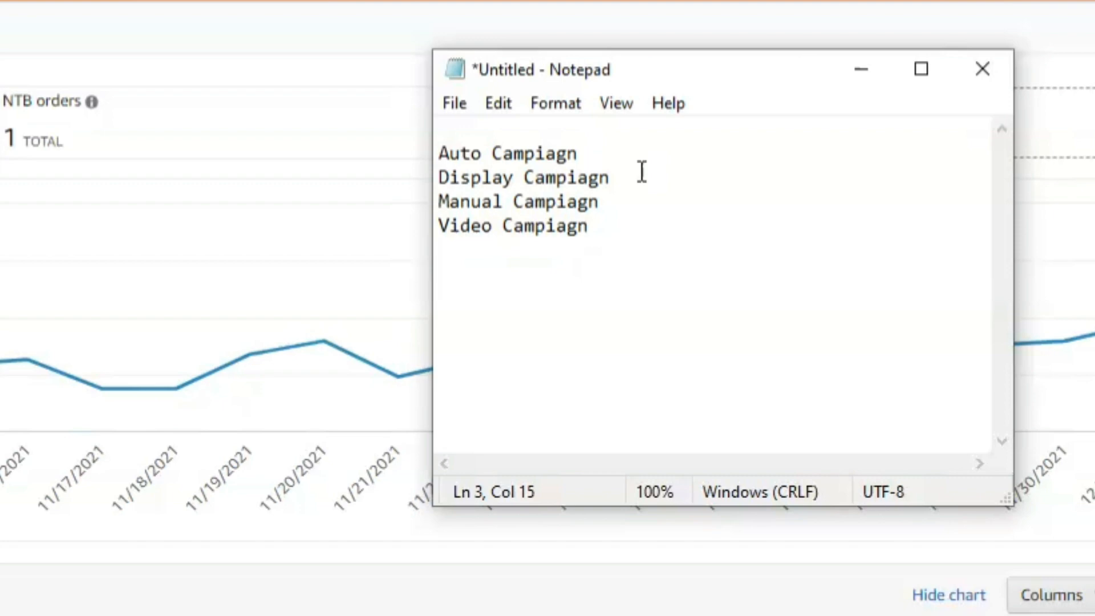
Step: Review the four campaign types listed in the Notepad note: auto, display, manual and video
key("Down")
key("Down")
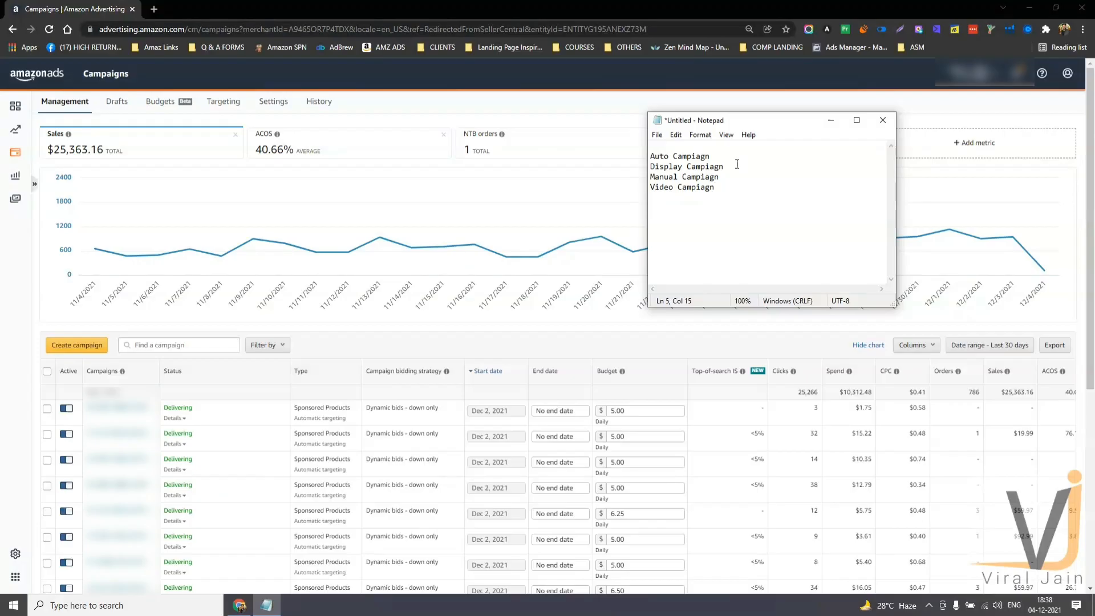
key("shift+Up")
key("shift+Up")
key("shift+Up")
key("shift+Up")
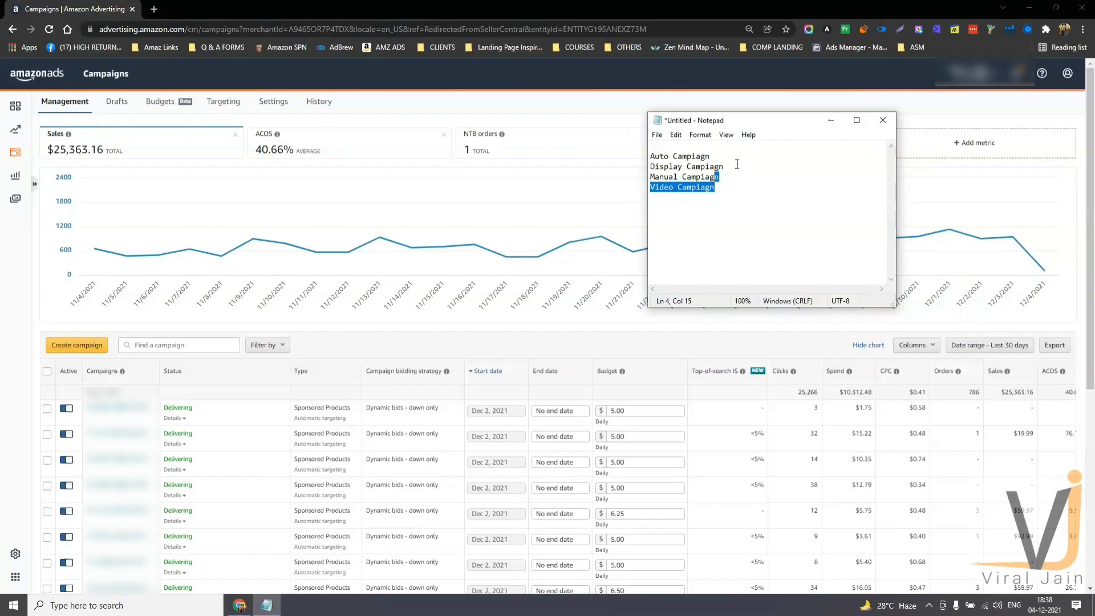
left_click(771, 212)
left_click_drag(649, 158, 730, 154)
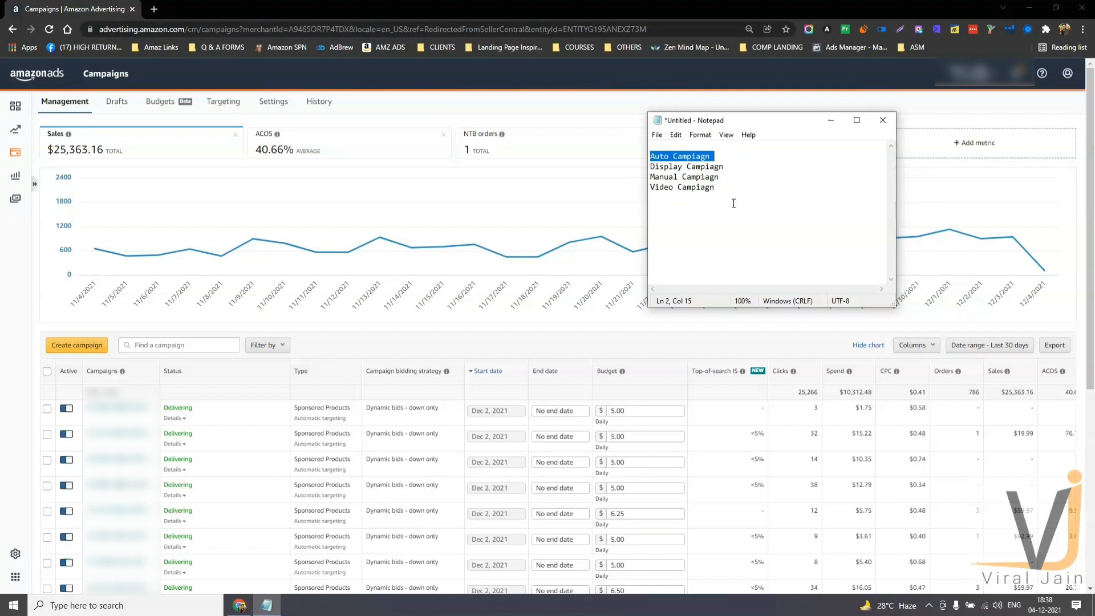
left_click(650, 166)
left_click(732, 168, "shift")
left_click(729, 173)
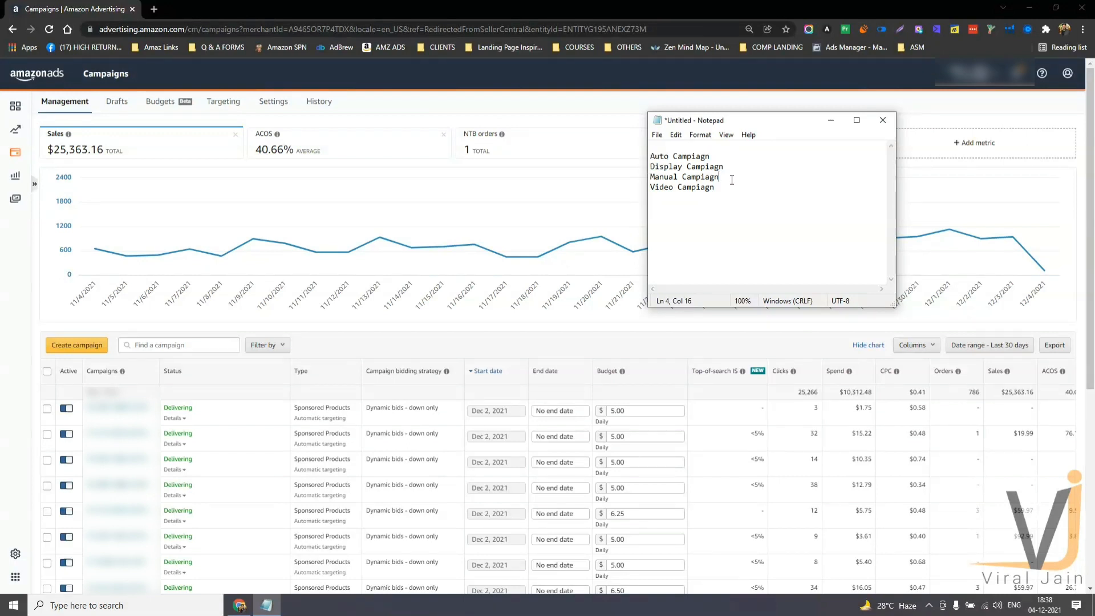
left_click(650, 177, "shift")
left_click_drag(650, 188, 720, 187)
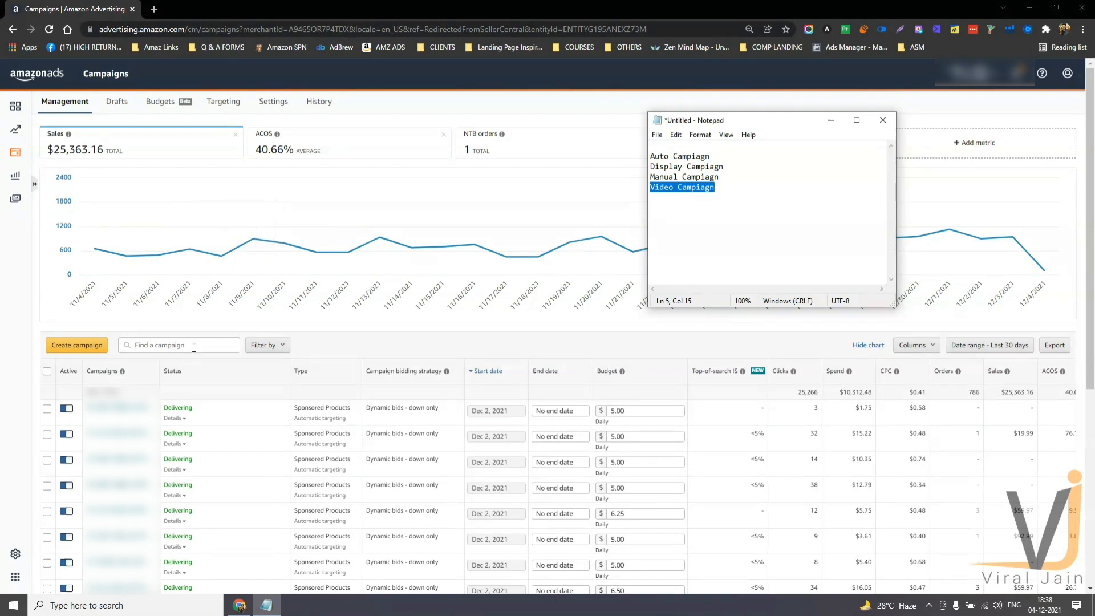
Step: Start creating a new Sponsored Products campaign in a separate browser tab
middle_click(97, 345)
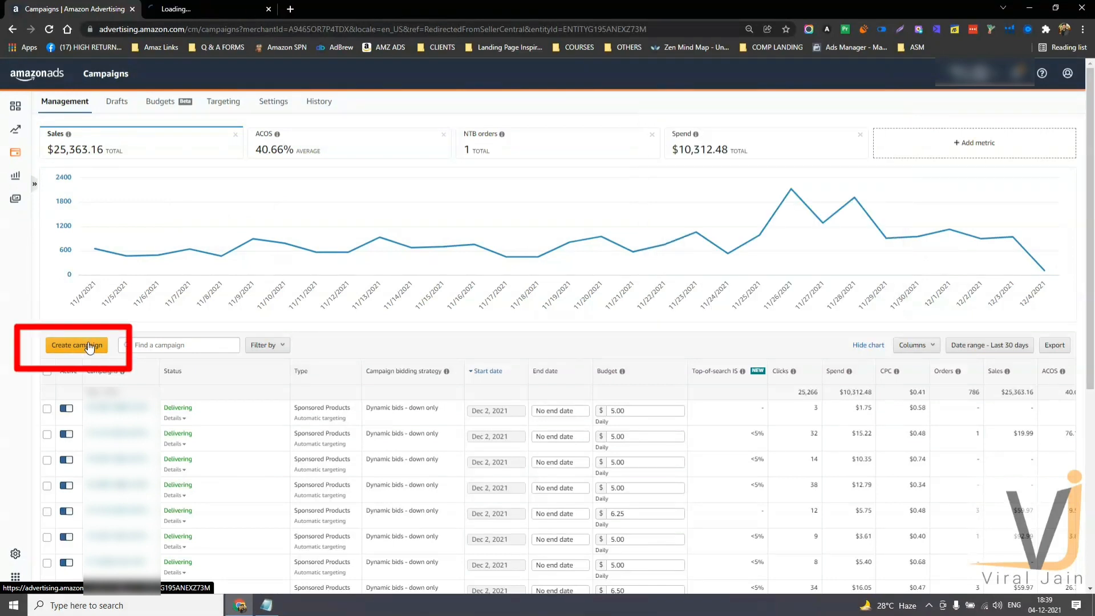
left_click(225, 6)
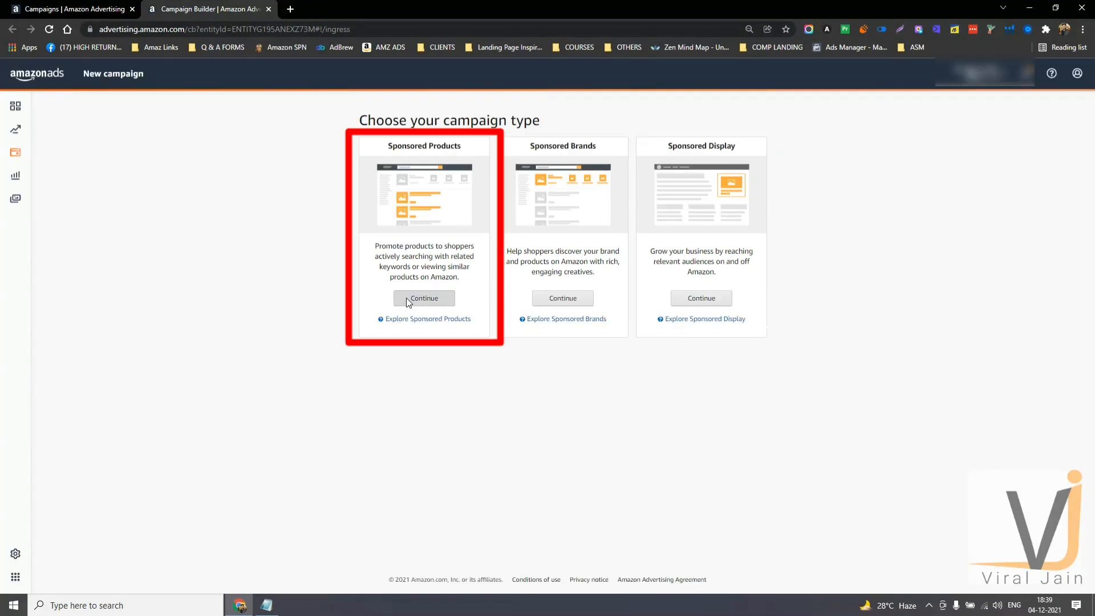
left_click(407, 300)
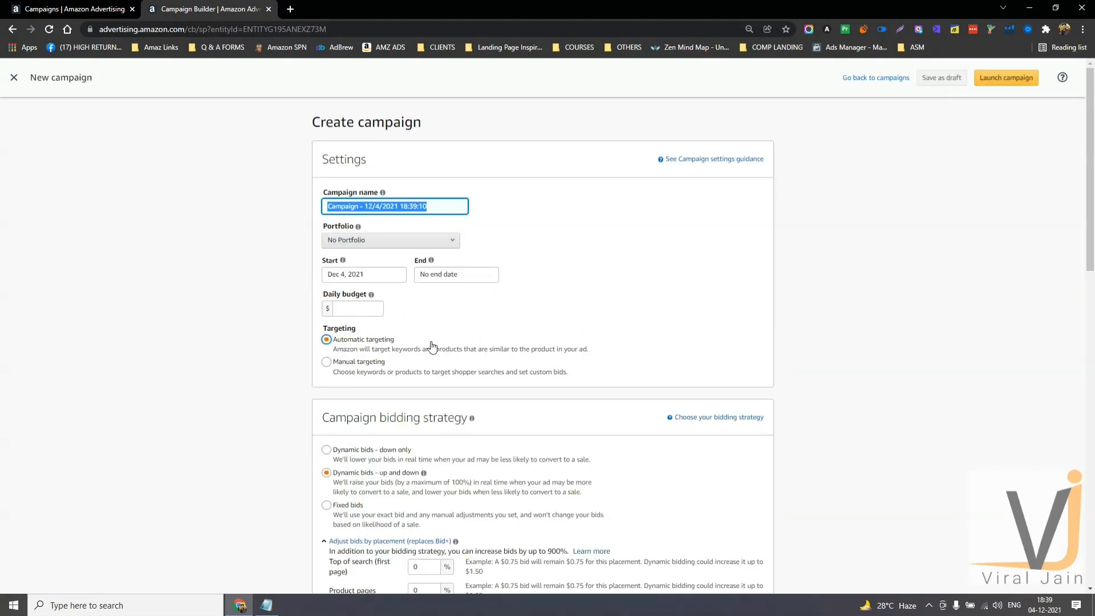
Step: Set the bidding strategy to dynamic bids - down only and add the 3 Pack Of Washable Reusable Cotton product to the ad group
scroll(567, 344, "down", 3)
scroll(345, 292, "down", 6)
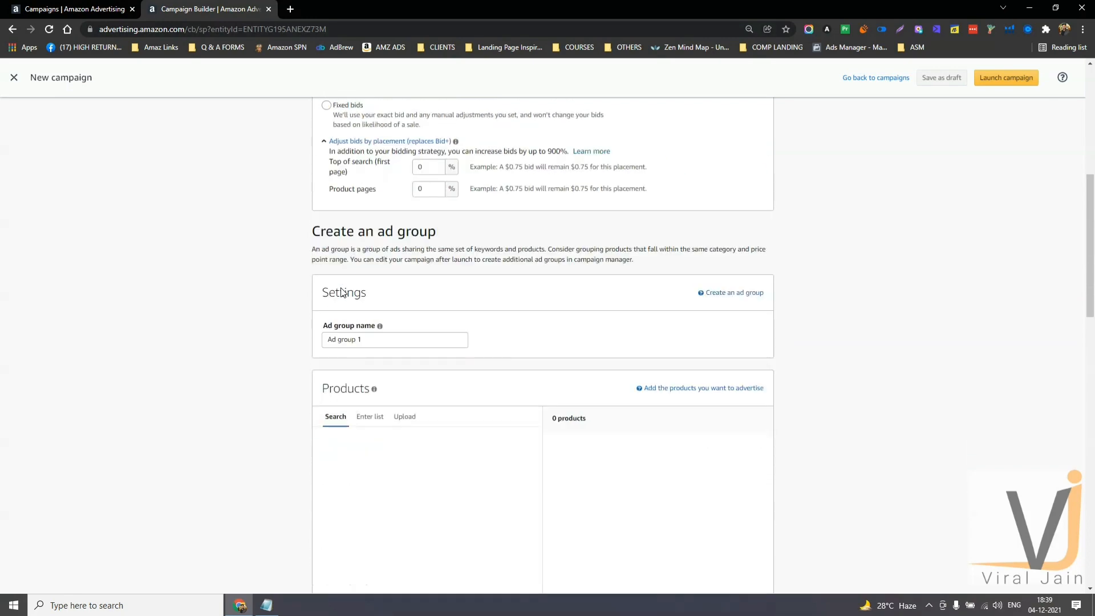
scroll(345, 292, "down", 2)
left_click(510, 347)
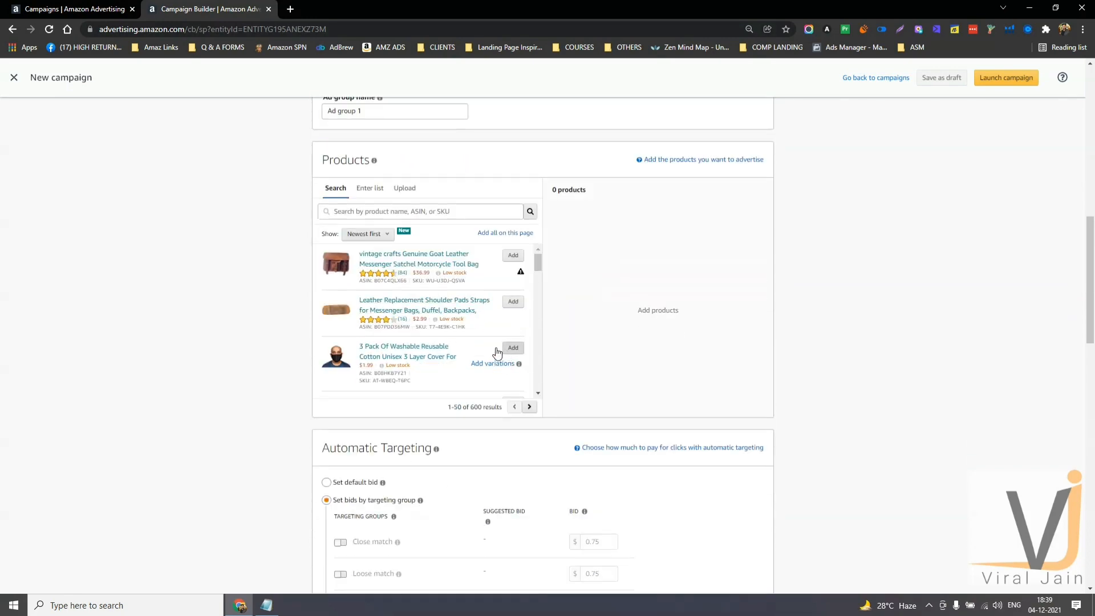
Step: Review the bids by targeting group and the campaign name in the new campaign's settings
scroll(211, 345, "down", 3)
scroll(213, 338, "down", 2)
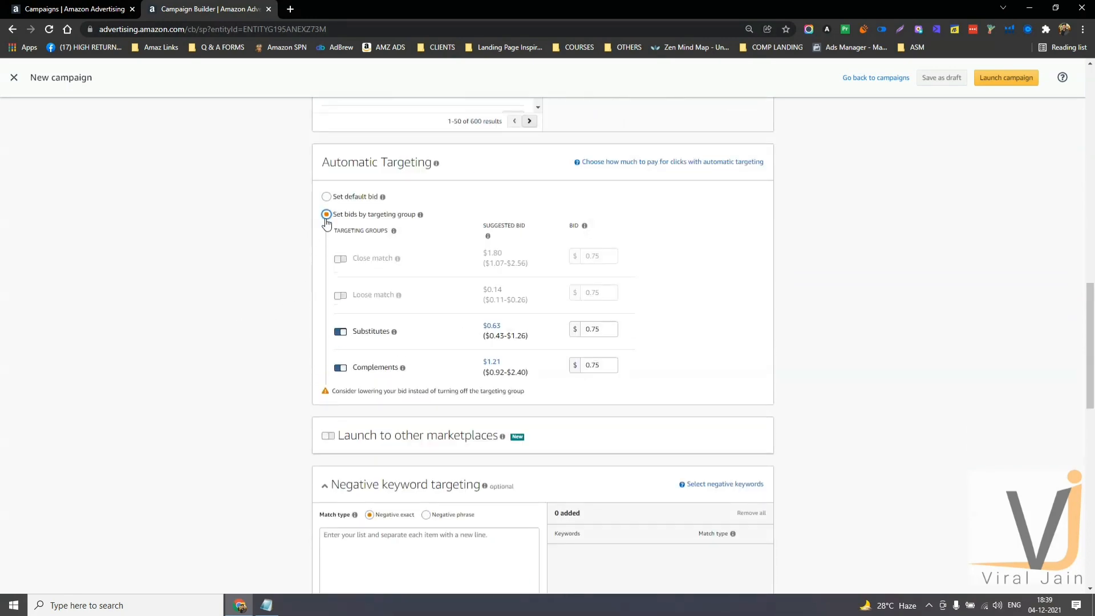
scroll(325, 217, "up", 8)
scroll(327, 222, "up", 8)
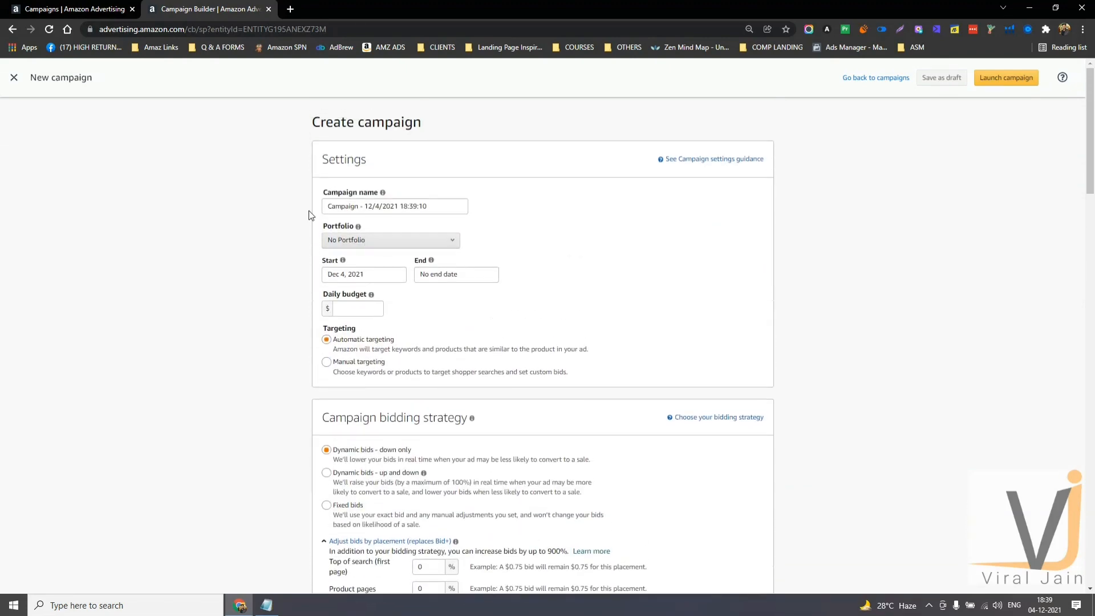
left_click_drag(330, 211, 481, 205)
left_click(513, 211)
Step: Enable the Close match and Loose match groups under Automatic Targeting
scroll(1093, 159, "down", 3)
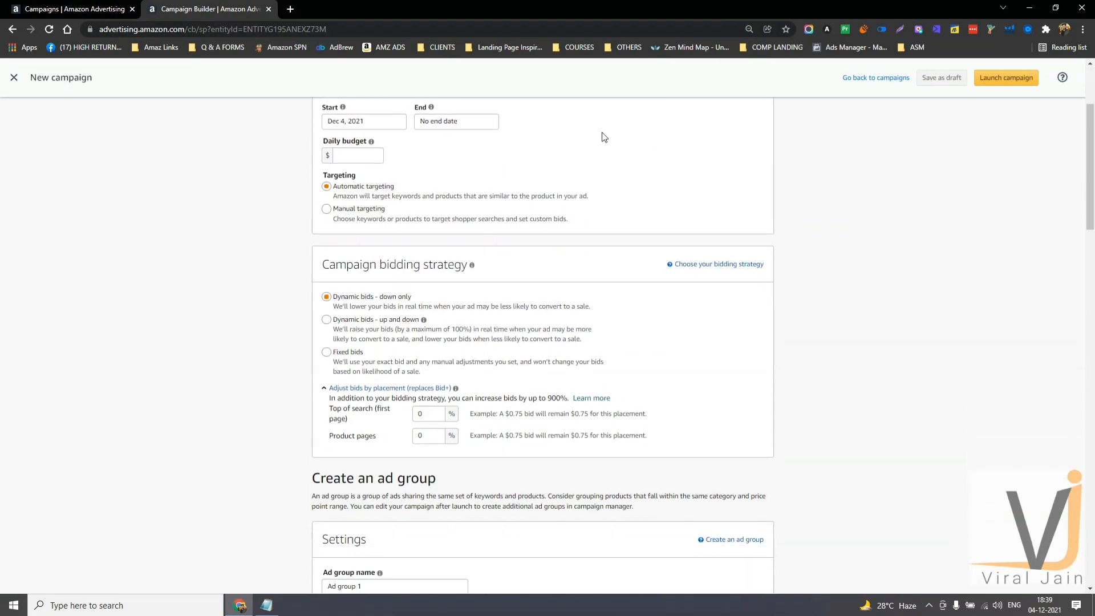
scroll(1030, 210, "down", 15)
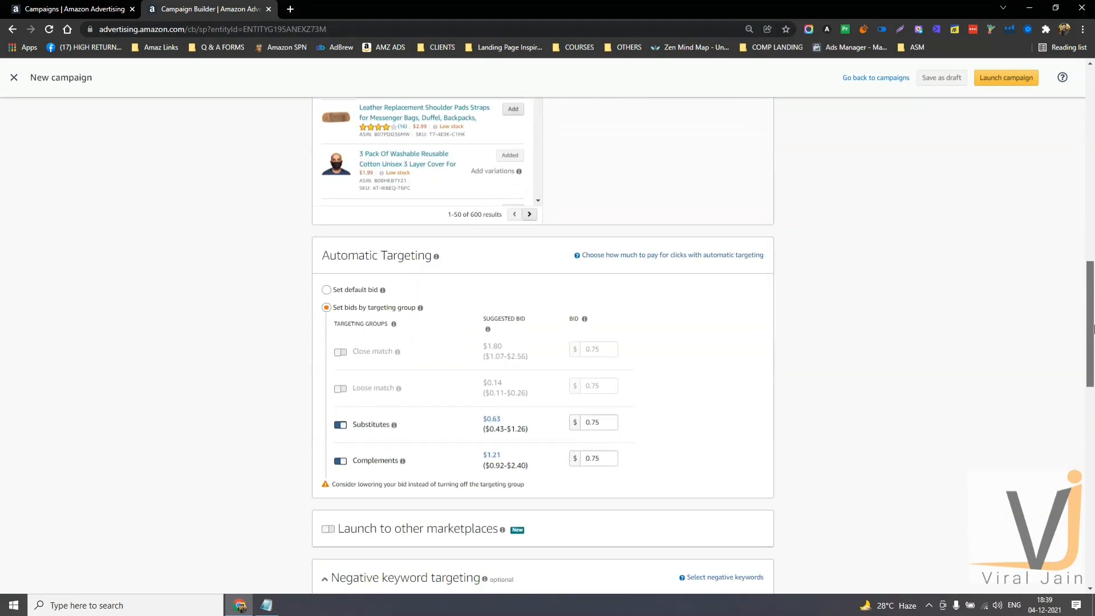
scroll(343, 285, "down", 1)
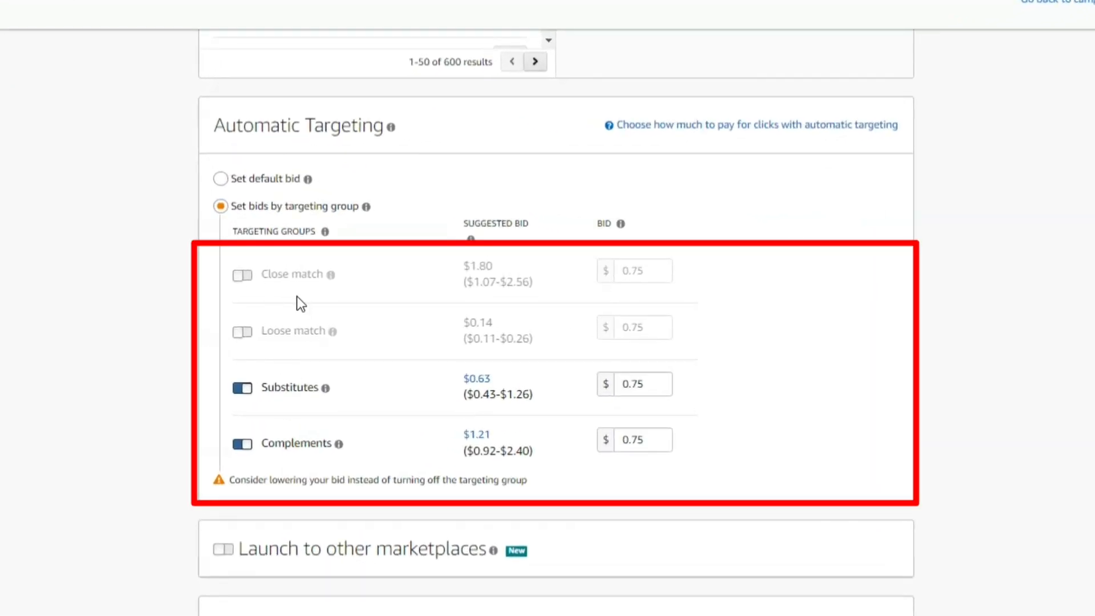
left_click(249, 279)
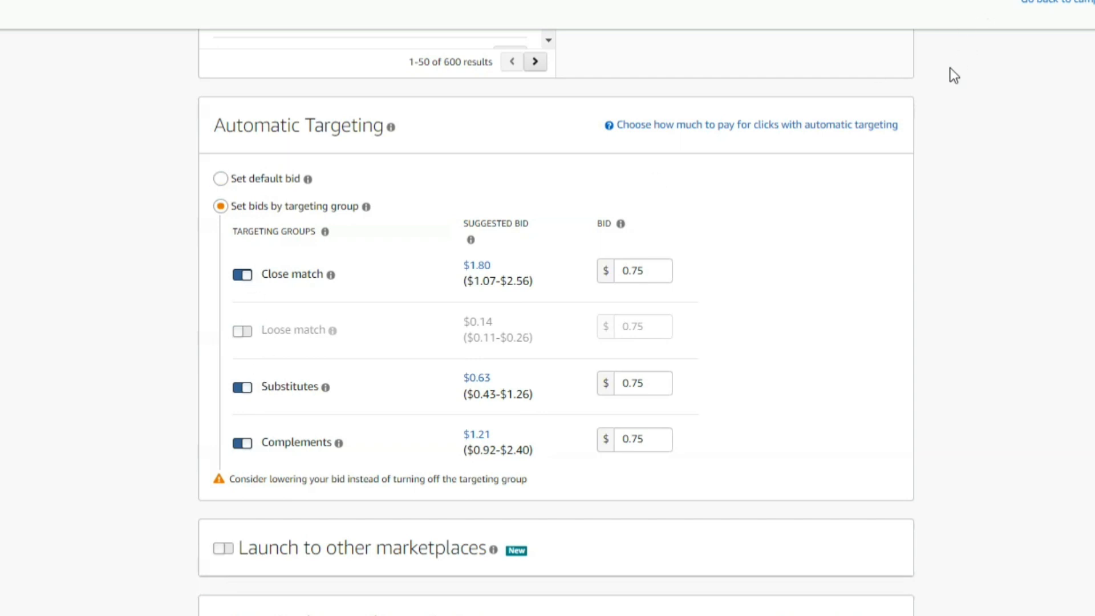
left_click(242, 331)
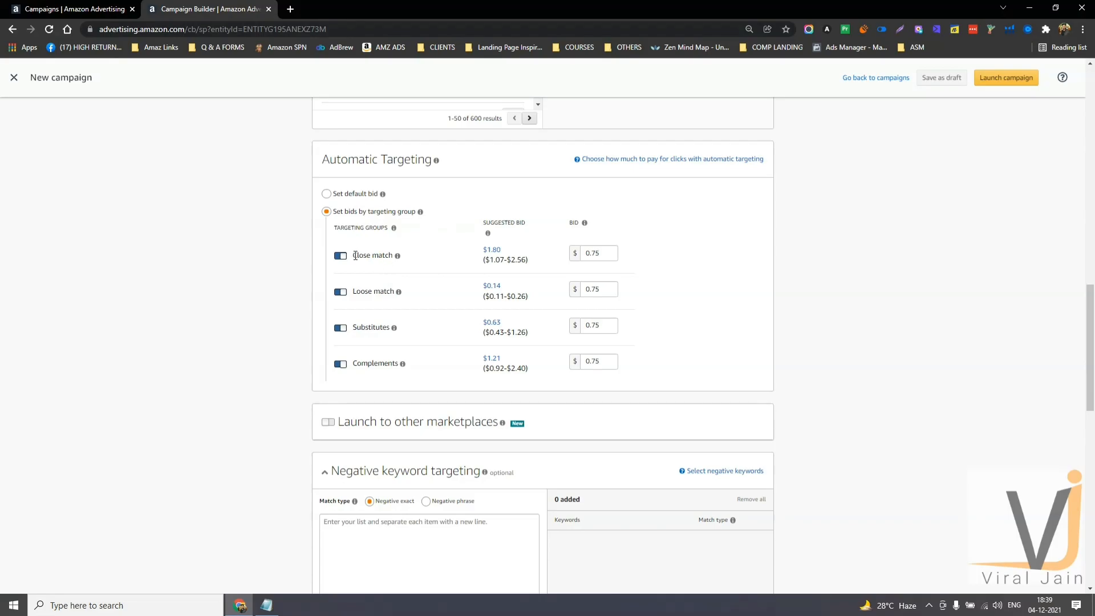
Step: Examine the four automatic targeting groups: Close match, Loose match, Substitutes and Complements
left_click_drag(353, 255, 388, 257)
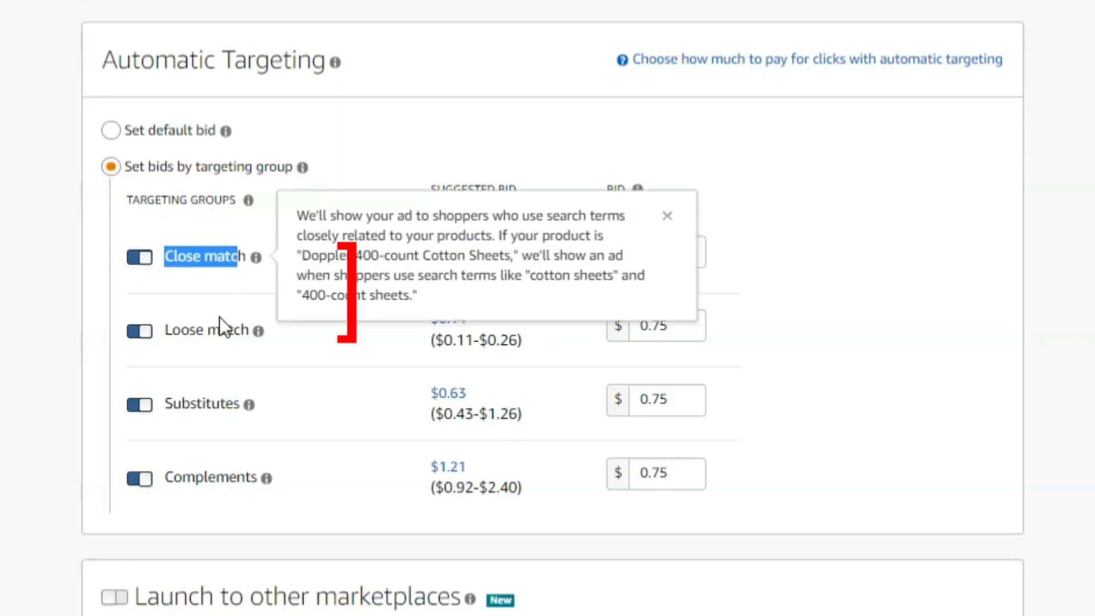
left_click(393, 293)
left_click_drag(246, 333, 151, 342)
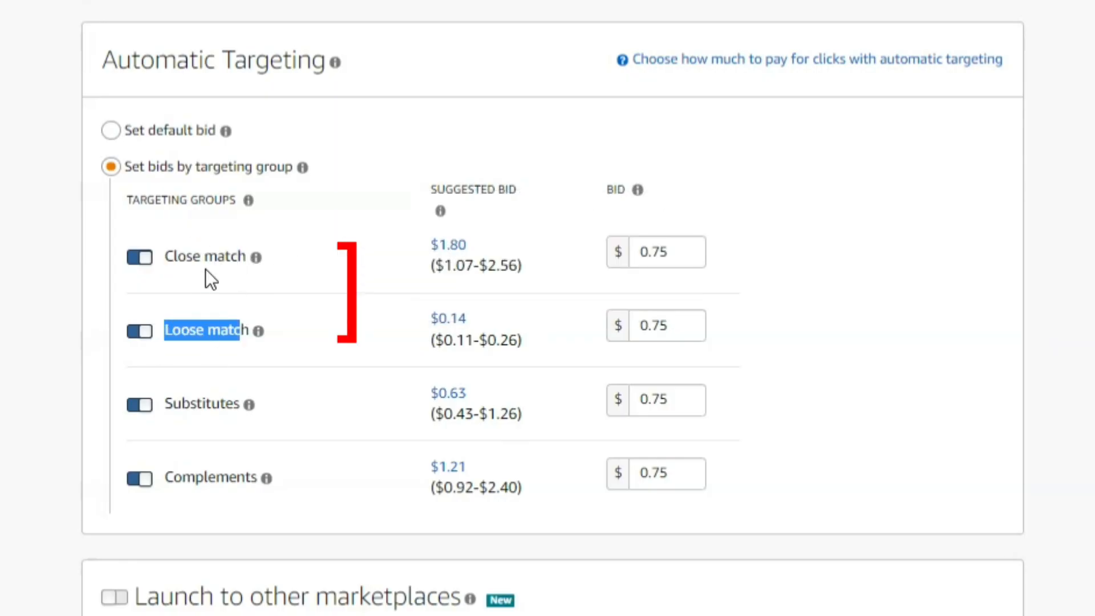
left_click(301, 403)
left_click_drag(166, 404, 214, 403)
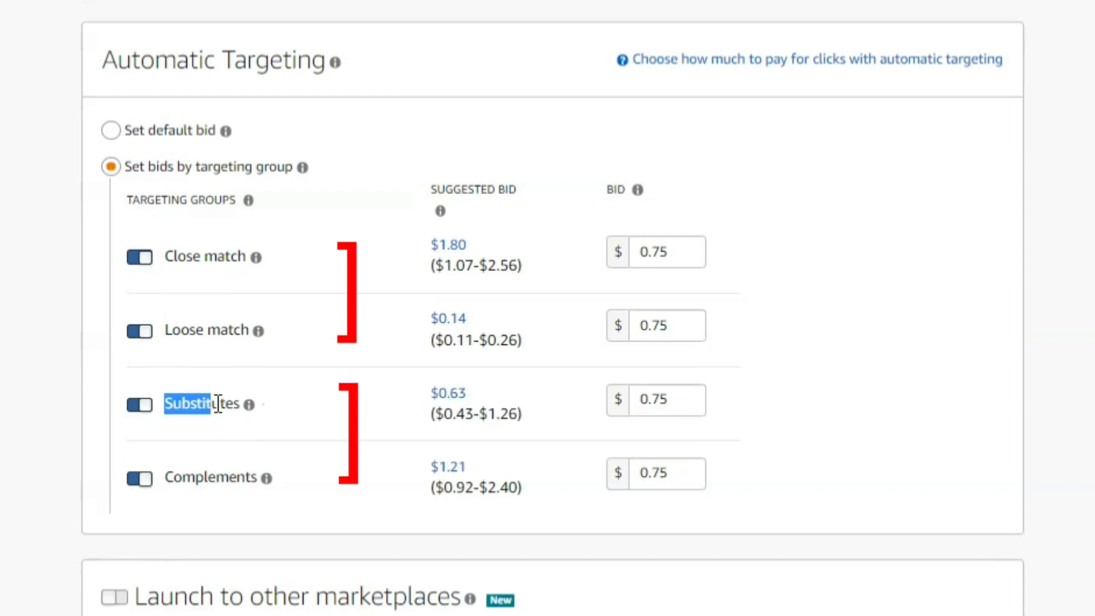
left_click_drag(165, 477, 251, 477)
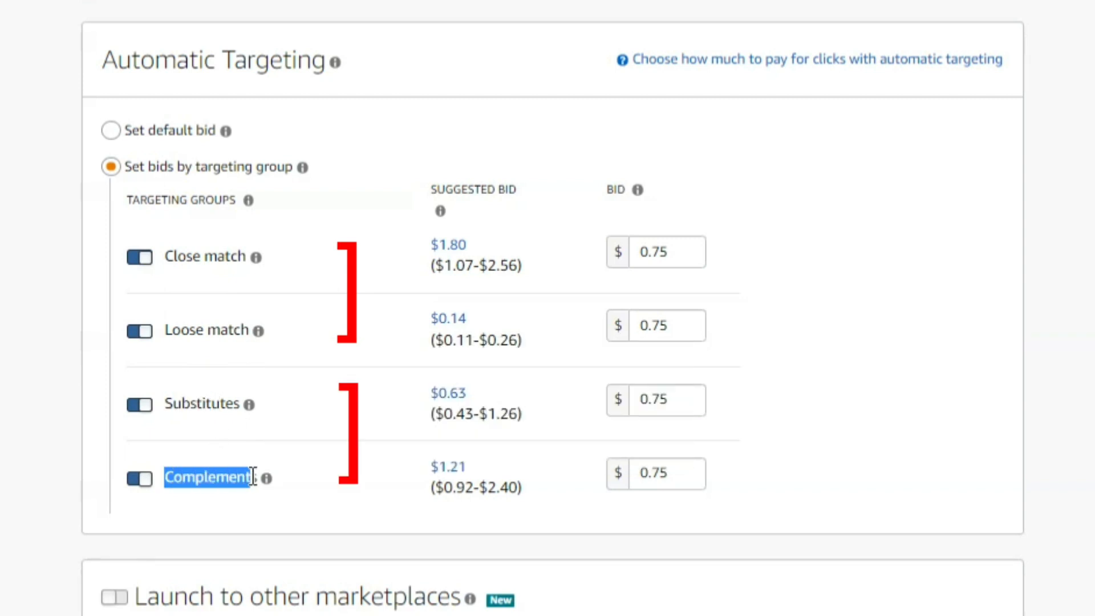
left_click(390, 393)
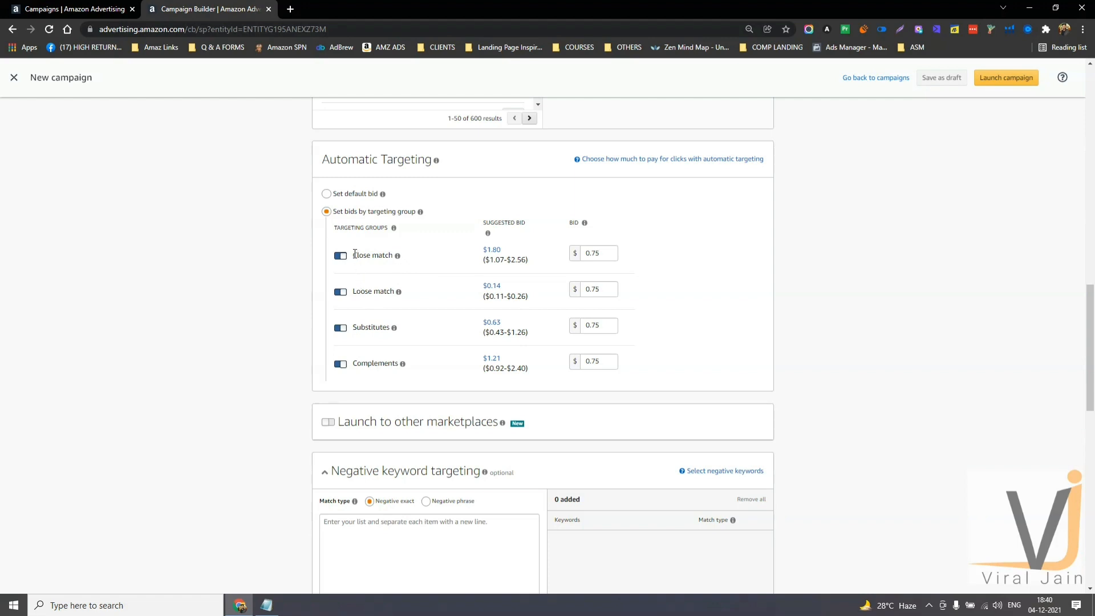
Step: Turn off the Substitutes and Complements targeting groups and set the Close match and Loose match bids to $0.14 each
left_click(342, 329)
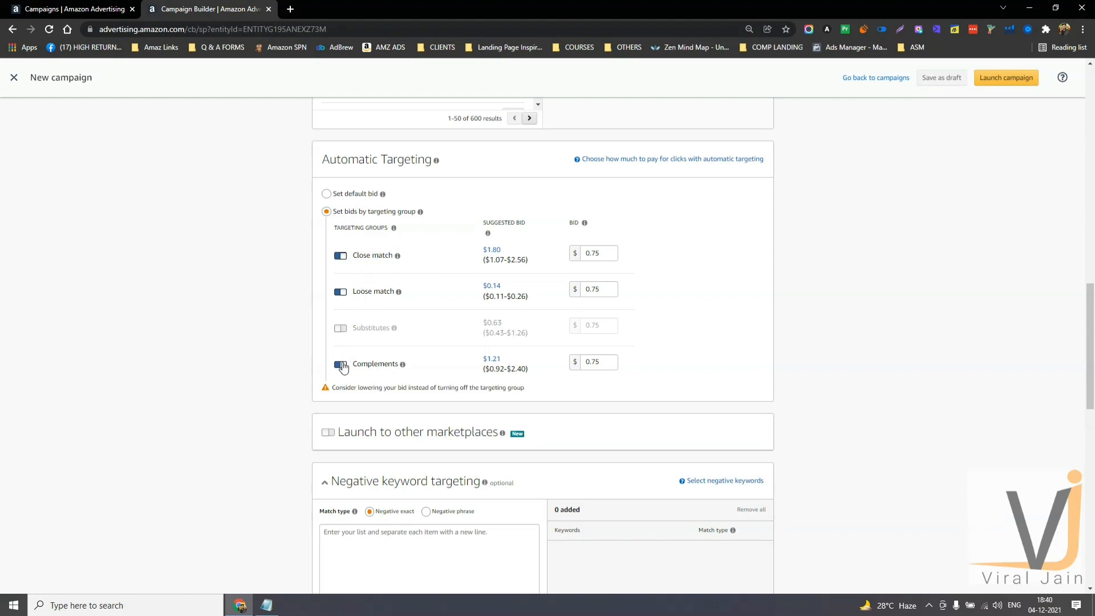
left_click(341, 365)
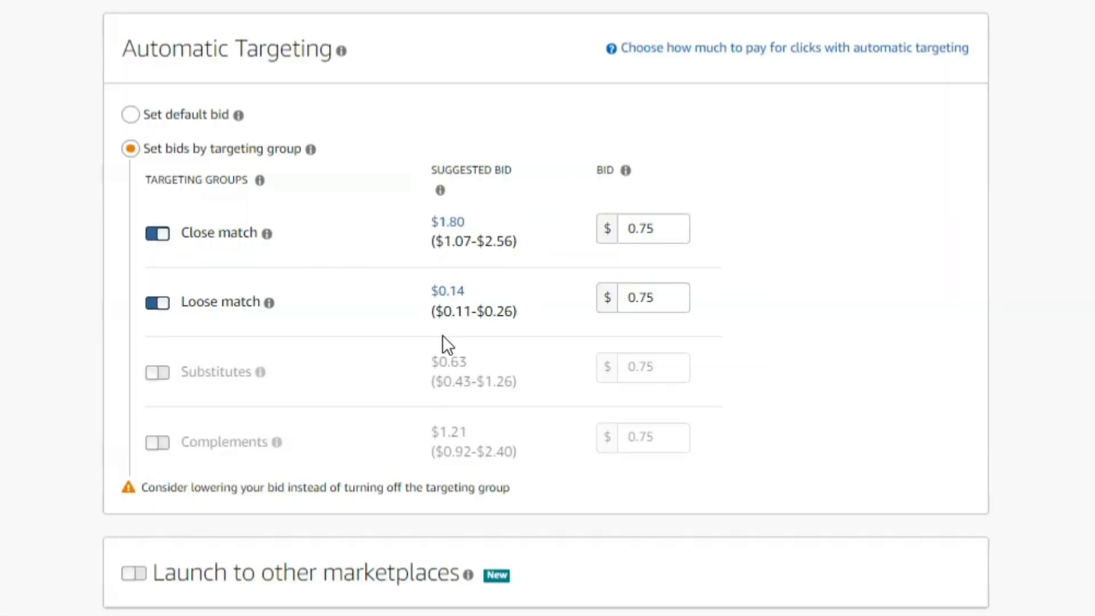
left_click(658, 229)
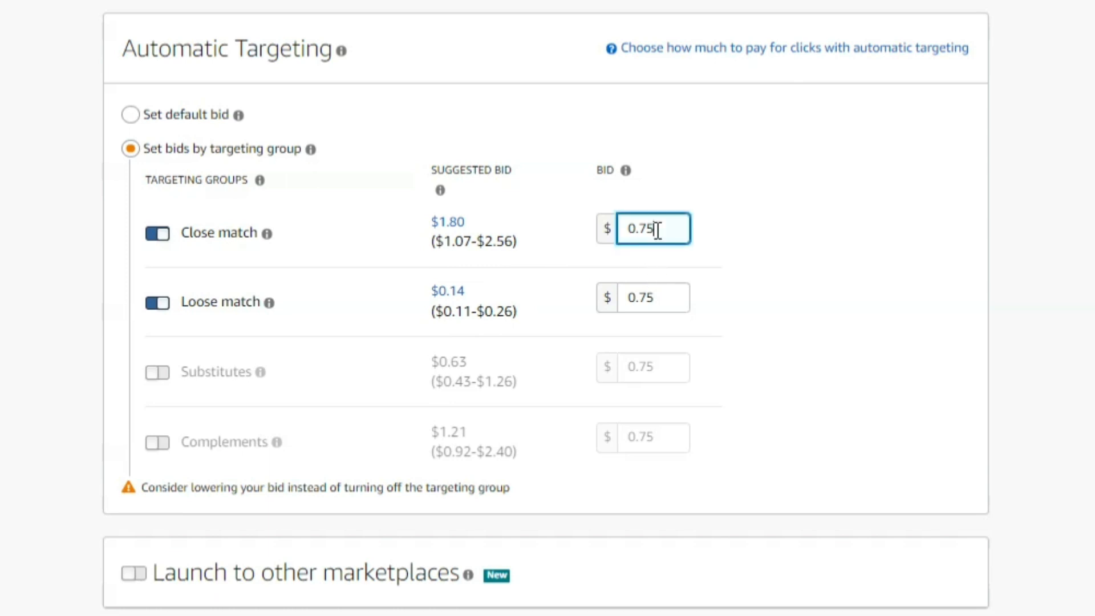
double_click(658, 229)
type("0.14")
left_click(672, 323)
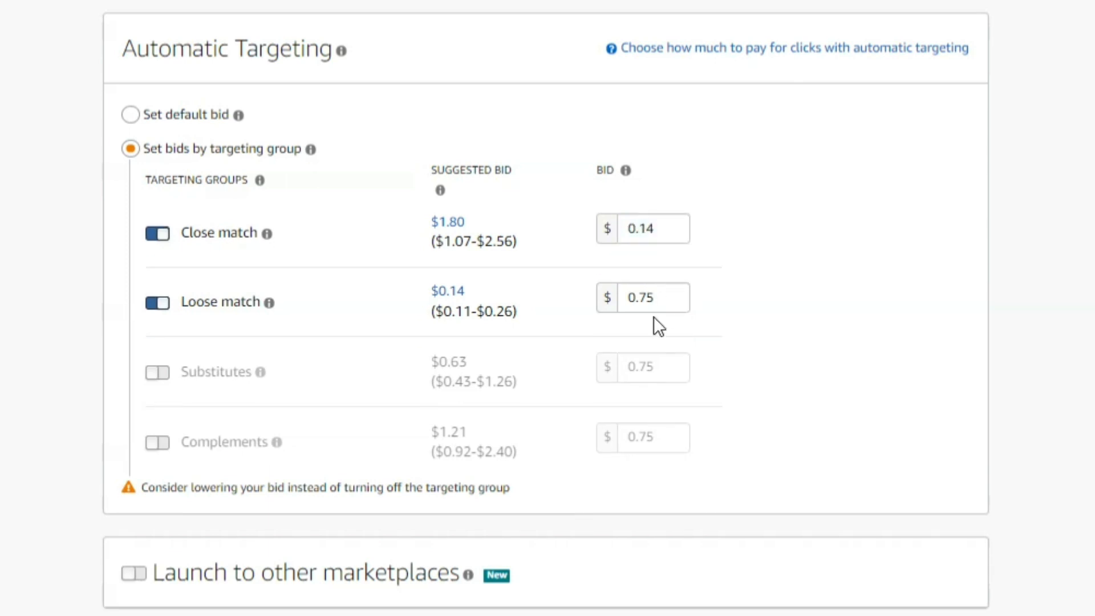
double_click(644, 298)
type("0.14")
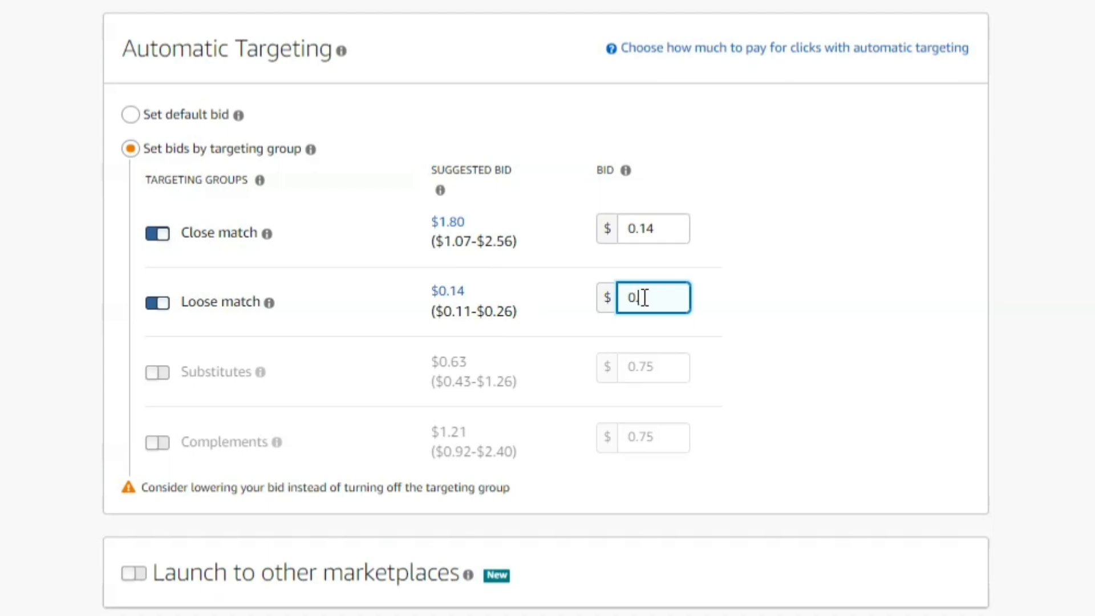
left_click(793, 298)
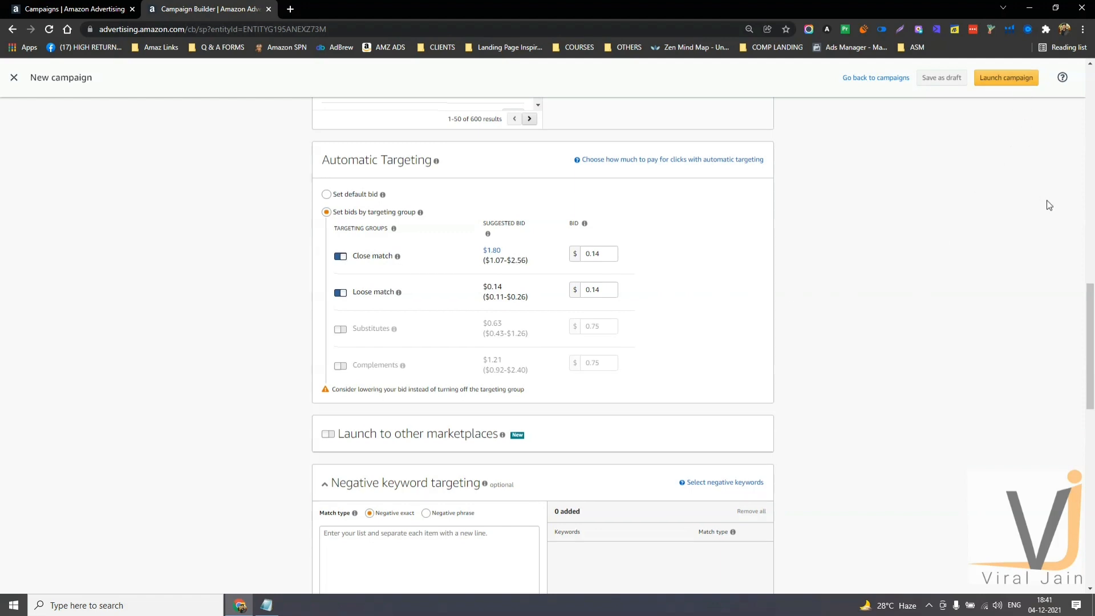
Step: Read the explanation of the Close match targeting group and its example search terms
scroll(1046, 203, "up", 2)
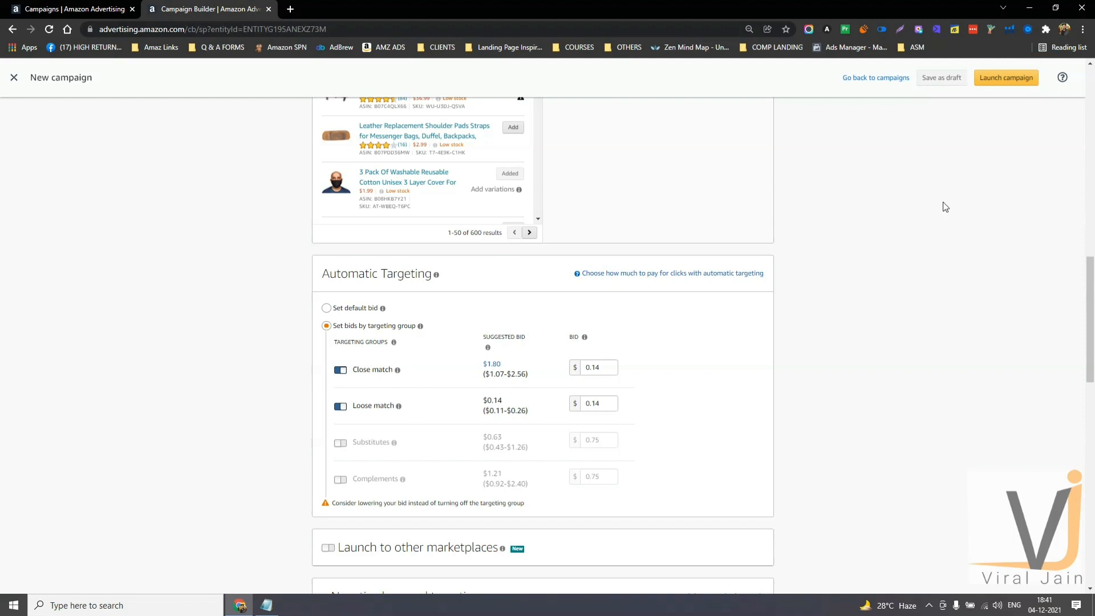
mouse_move(398, 372)
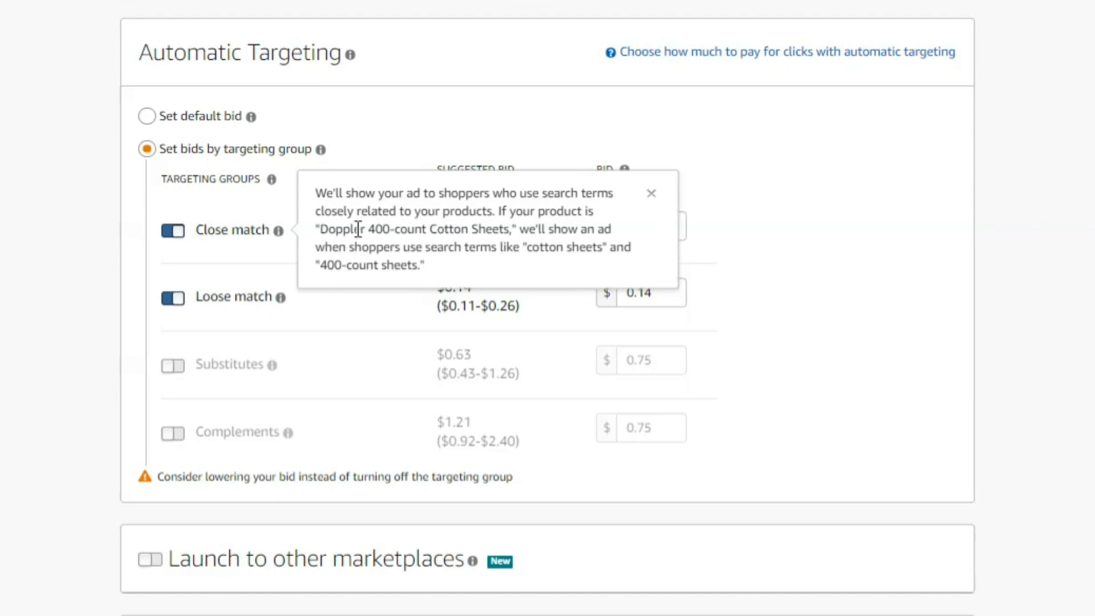
left_click_drag(328, 231, 518, 232)
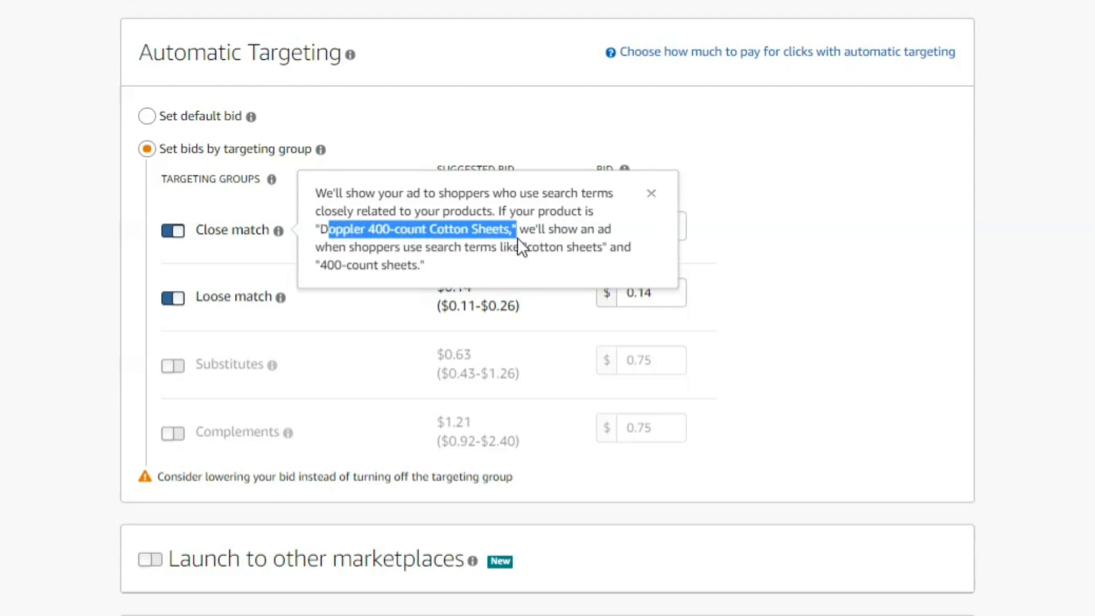
left_click_drag(524, 247, 612, 251)
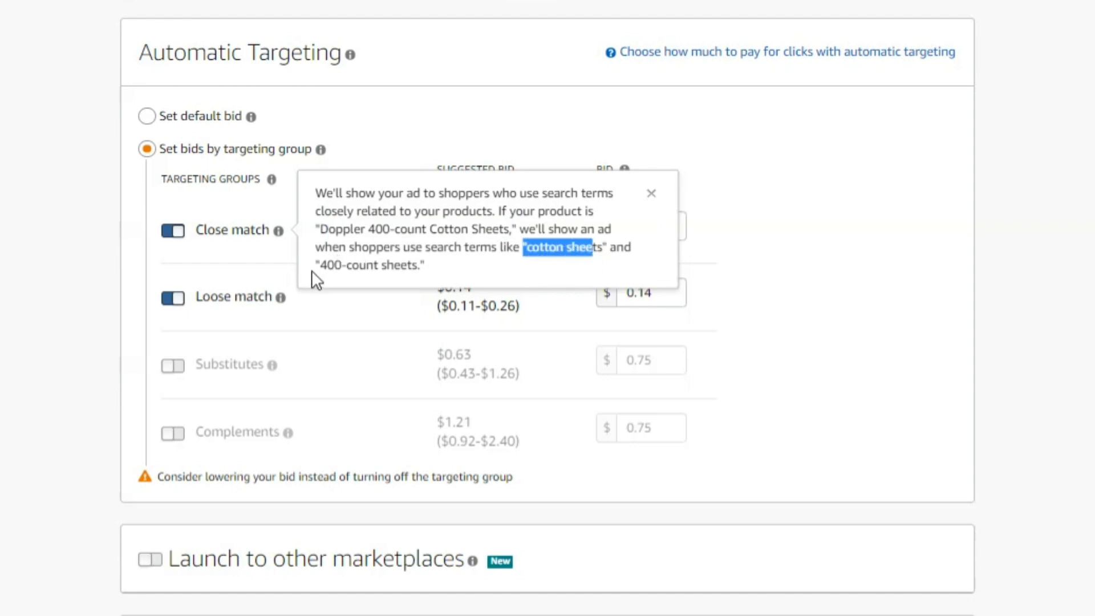
left_click_drag(318, 266, 422, 267)
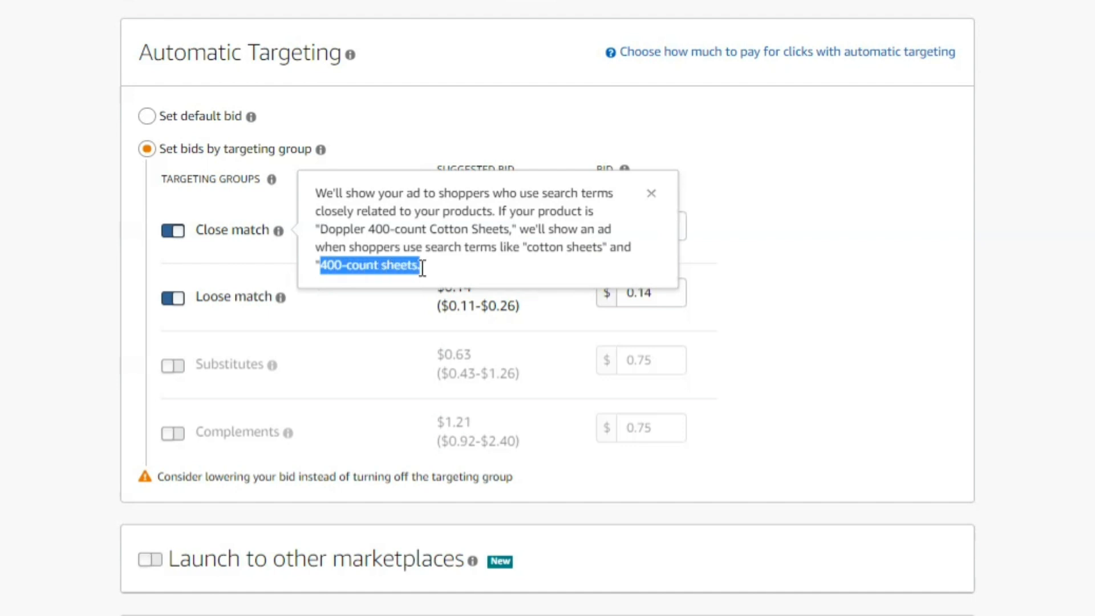
Step: Read the explanation of the Loose match targeting group and its example search terms
left_click(280, 297)
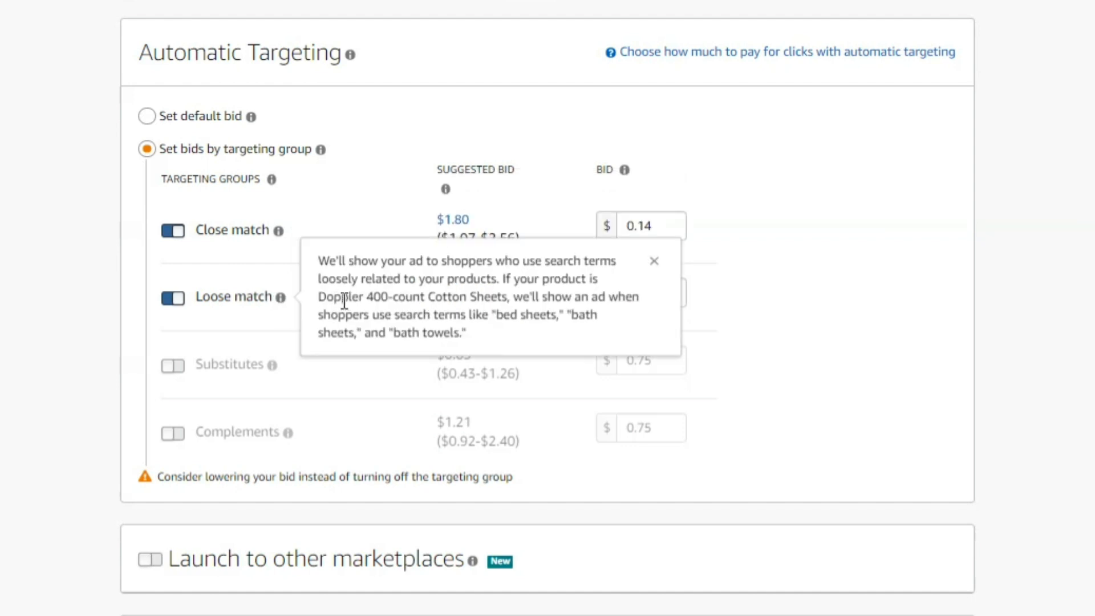
left_click_drag(319, 297, 479, 294)
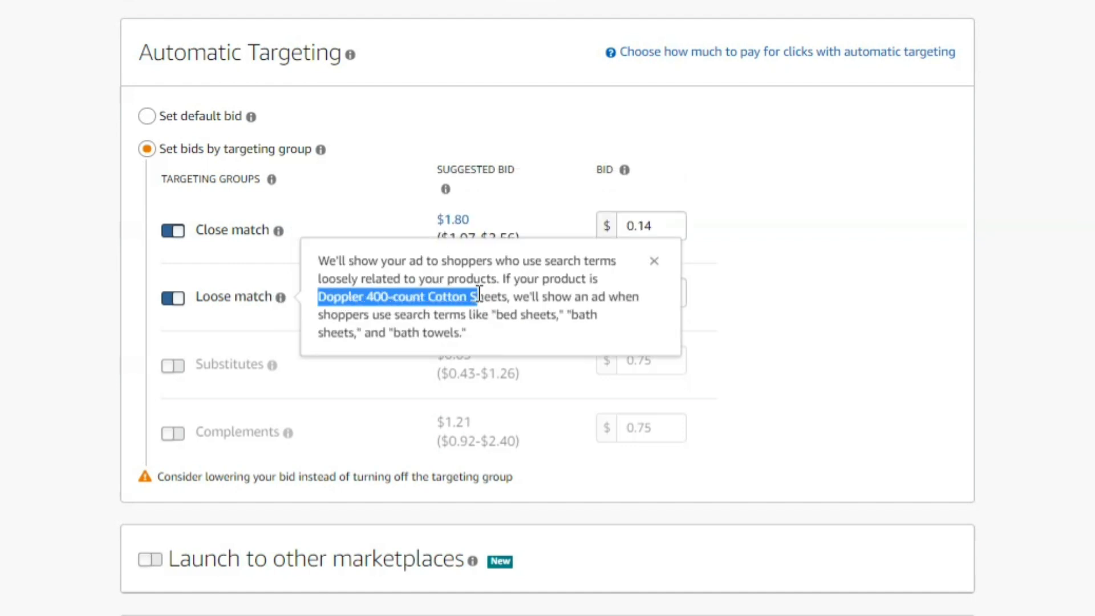
left_click(528, 337)
left_click_drag(498, 315, 552, 315)
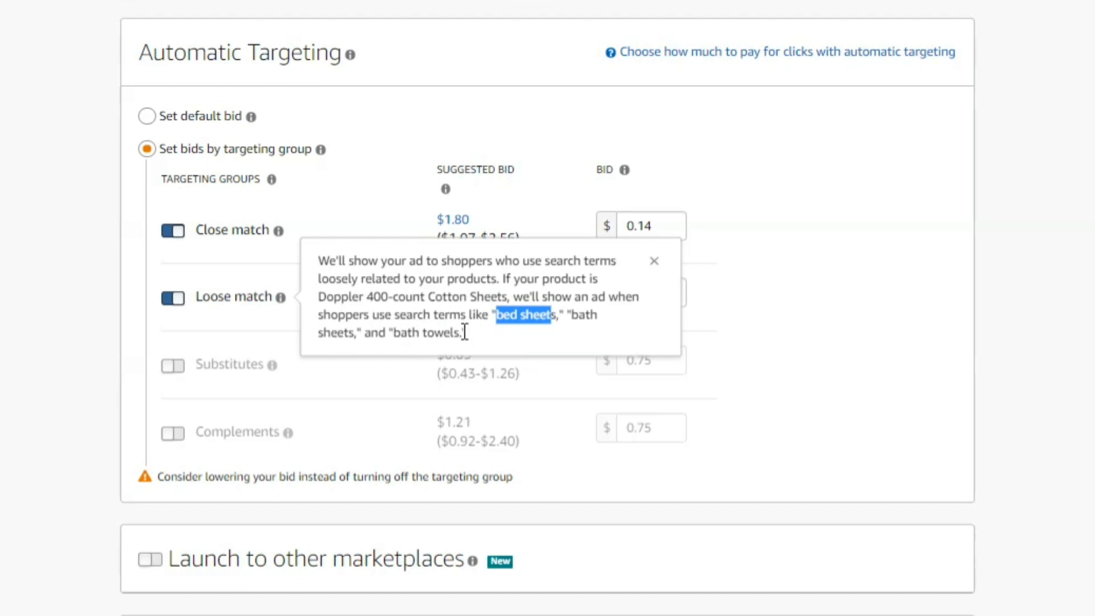
left_click(53, 210)
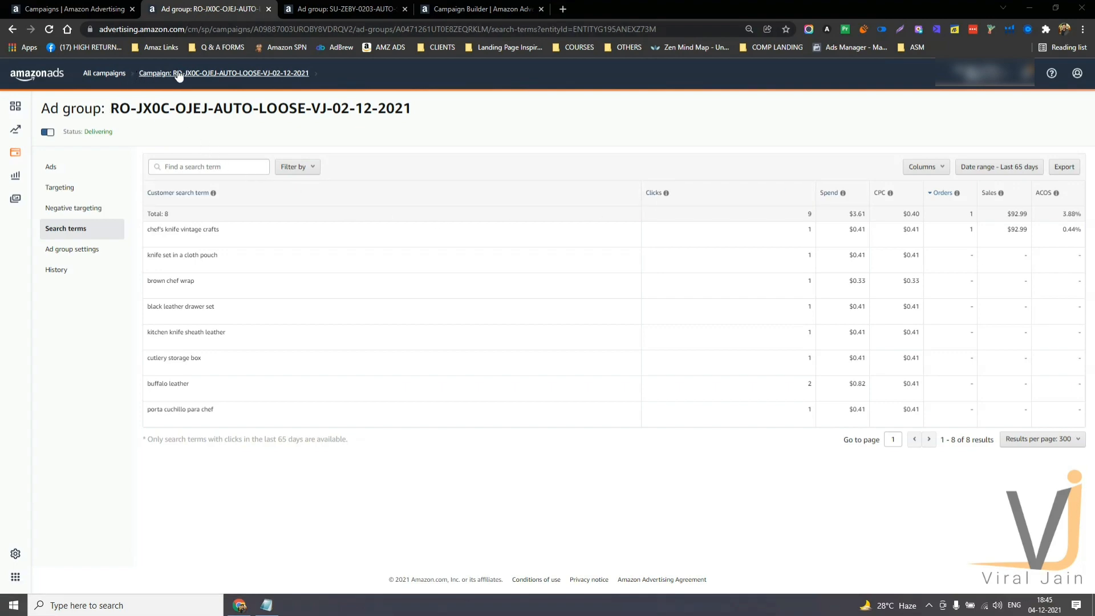
Step: Examine the customer search terms and active targeting group of the AUTO-LOOSE ad group
left_click(120, 5)
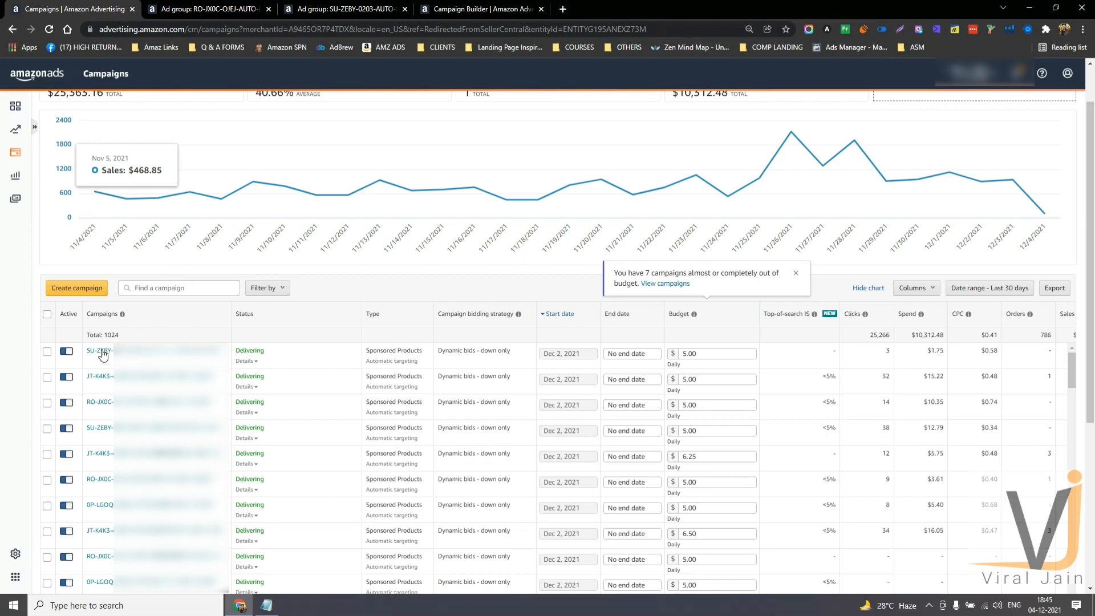
left_click(203, 9)
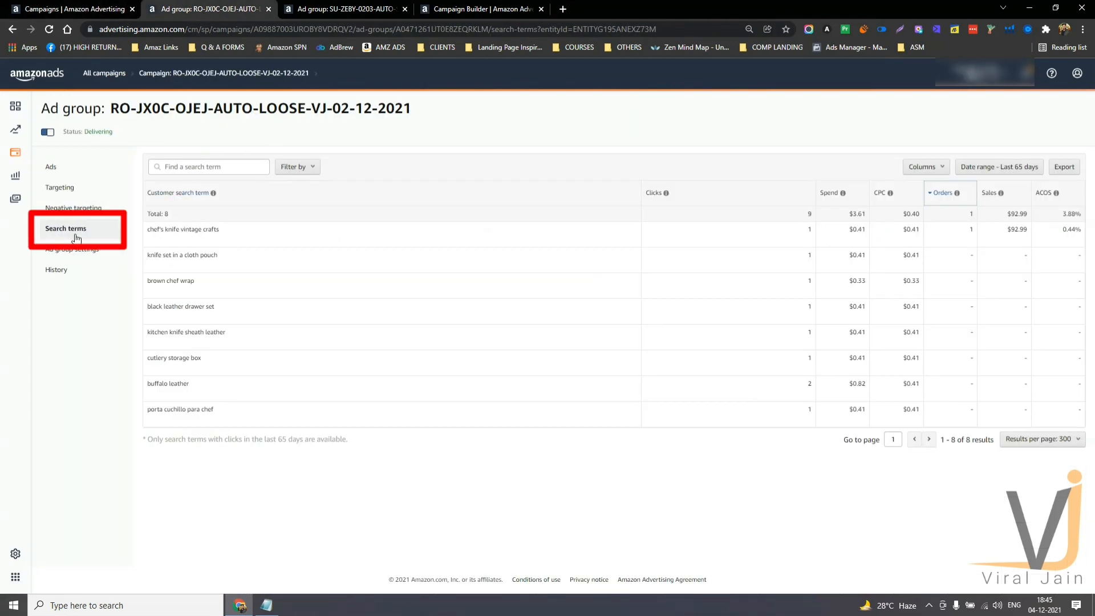
mouse_move(149, 229)
left_mouse_down()
mouse_move(197, 393)
mouse_move(219, 416)
left_mouse_up()
left_click(368, 438)
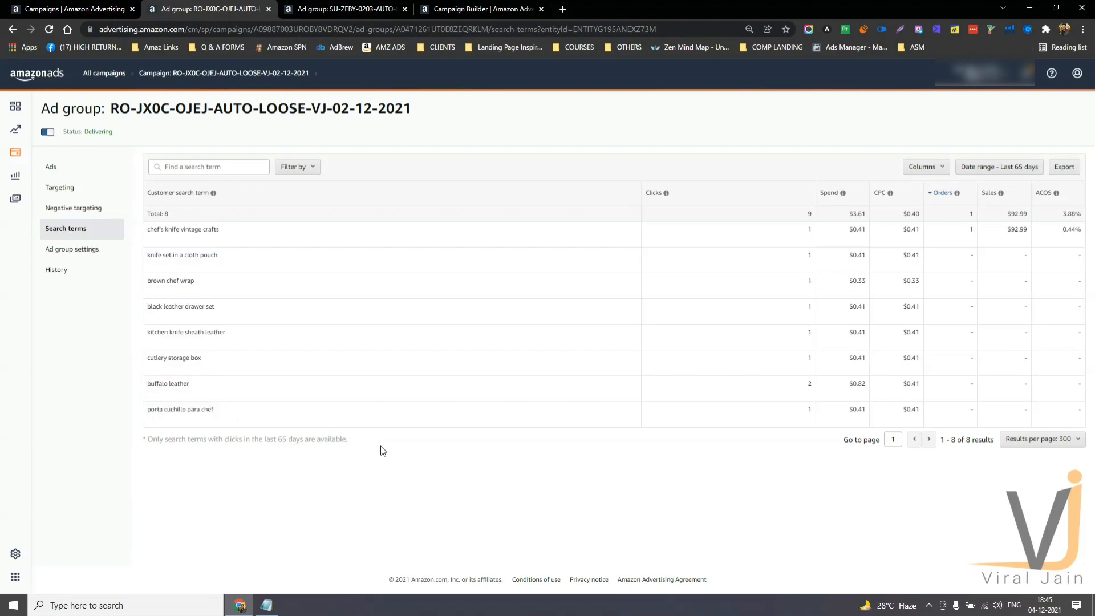
left_click(79, 193)
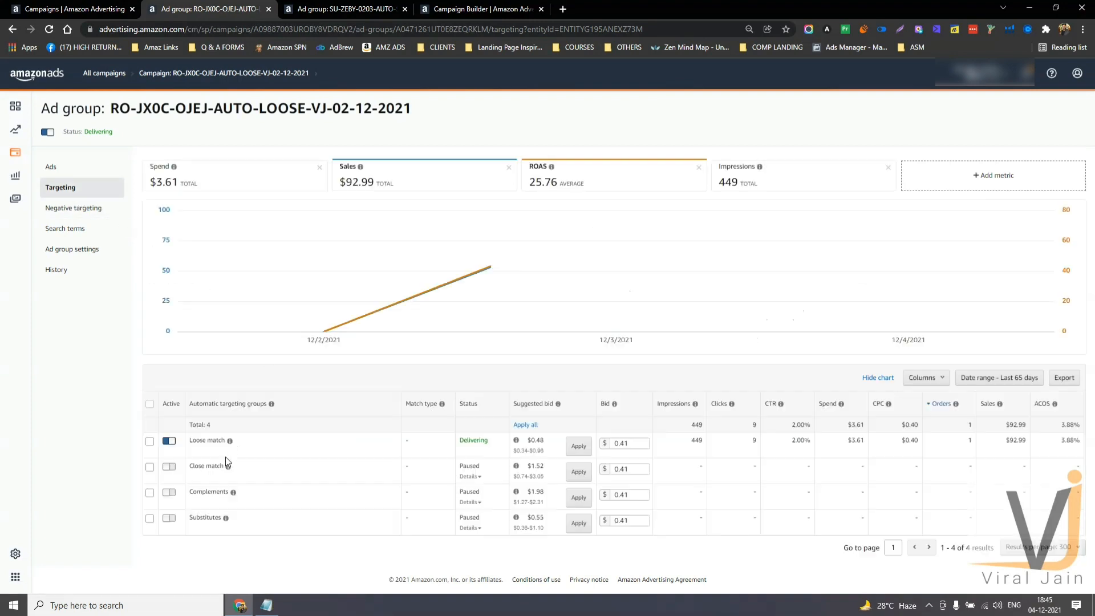
left_click(70, 231)
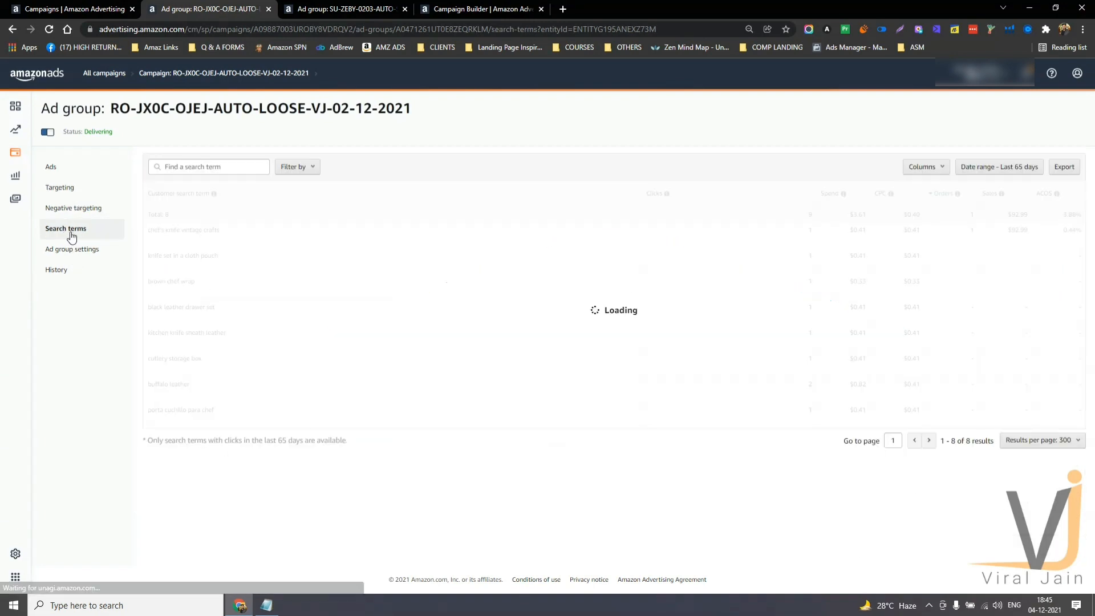
left_click_drag(148, 229, 219, 409)
left_click(303, 492)
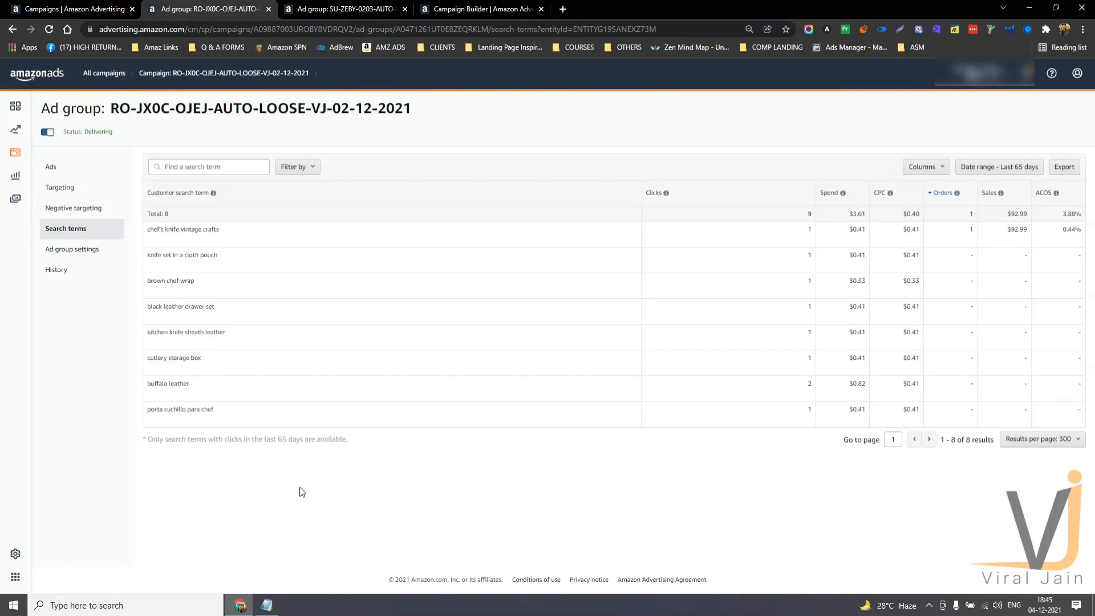
left_click_drag(111, 108, 421, 122)
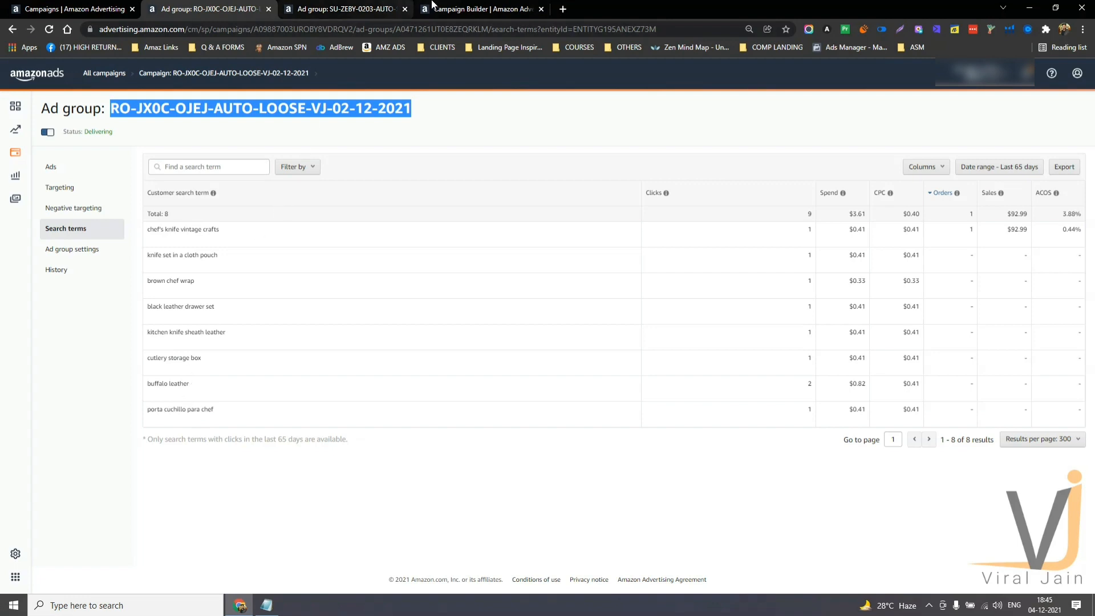
Step: Examine the targeting groups and customer search terms of the AUTO-SUBSTITUTE ad group
left_click(343, 8)
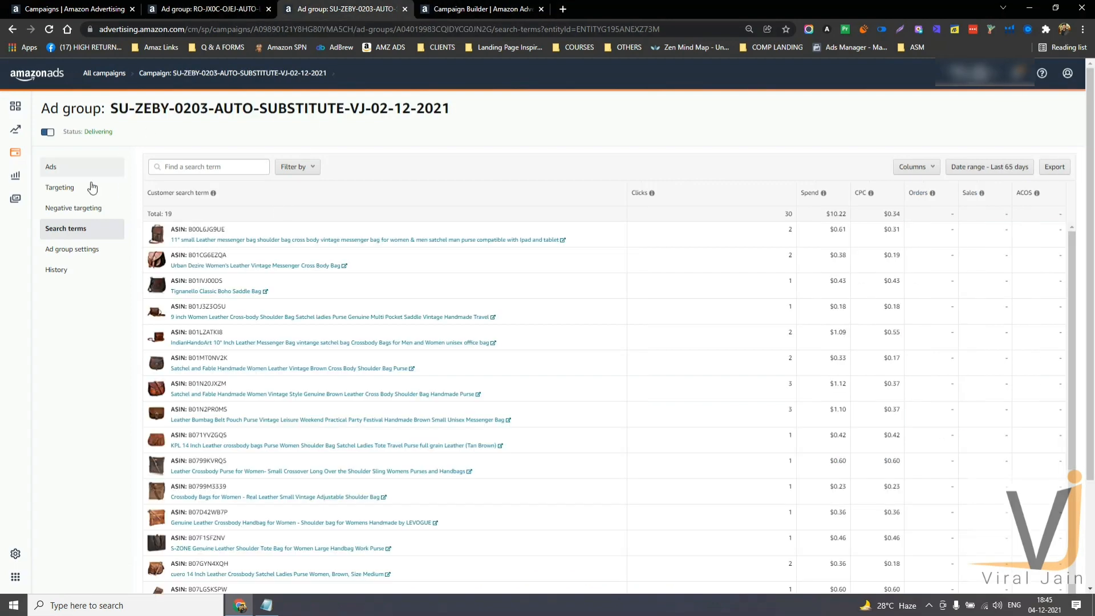
left_click(75, 193)
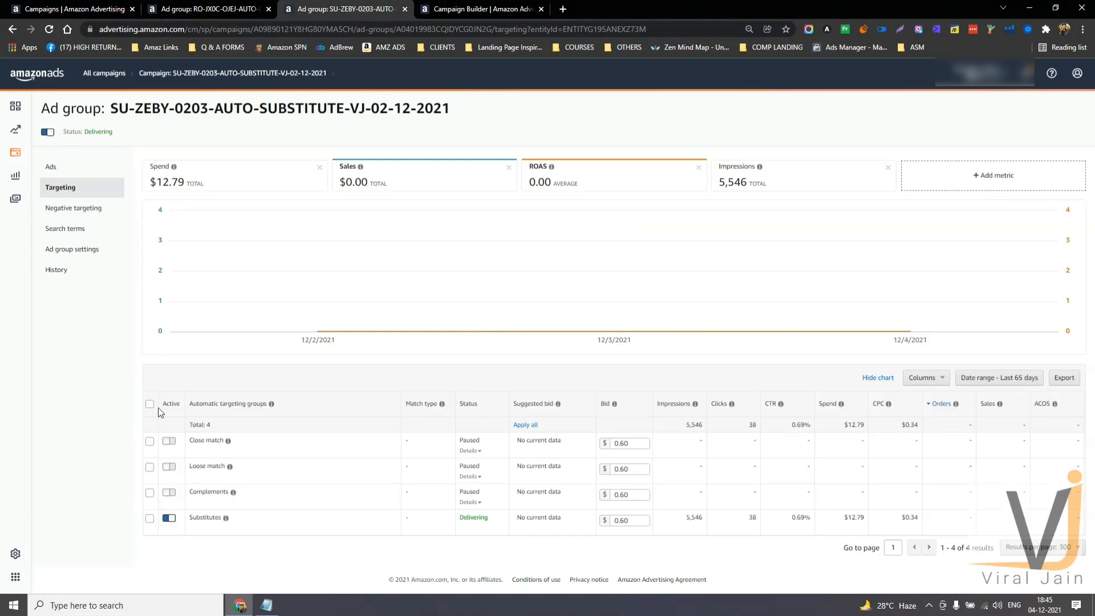
left_click(92, 230)
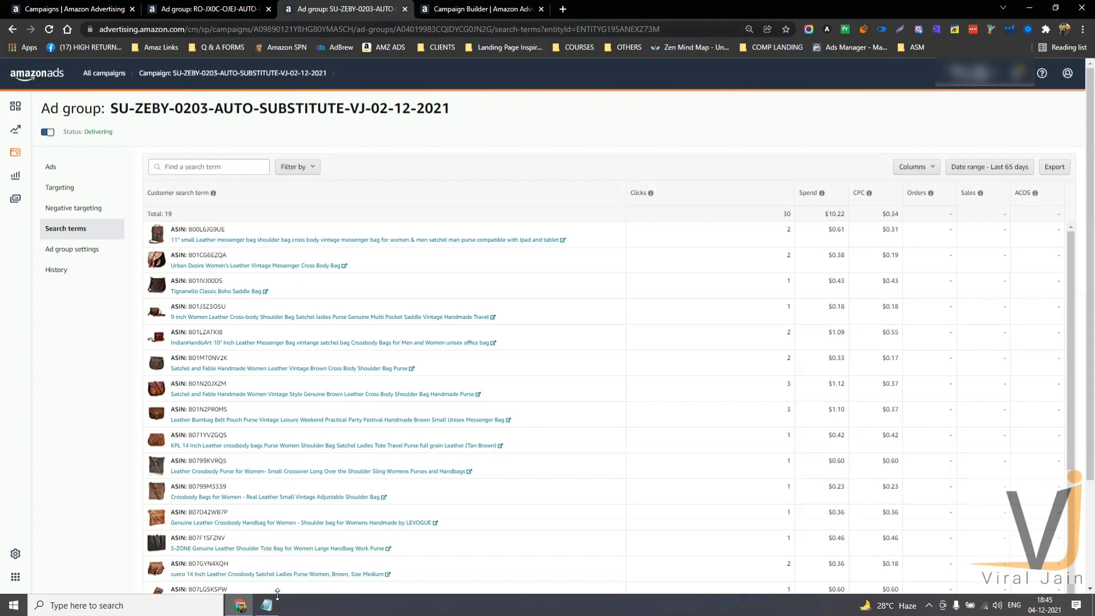
Step: Switch to Notepad and add the lines "Close & loos" and "Sub & comp" under the Auto Campiagn entry
left_click(269, 610)
left_click(677, 196)
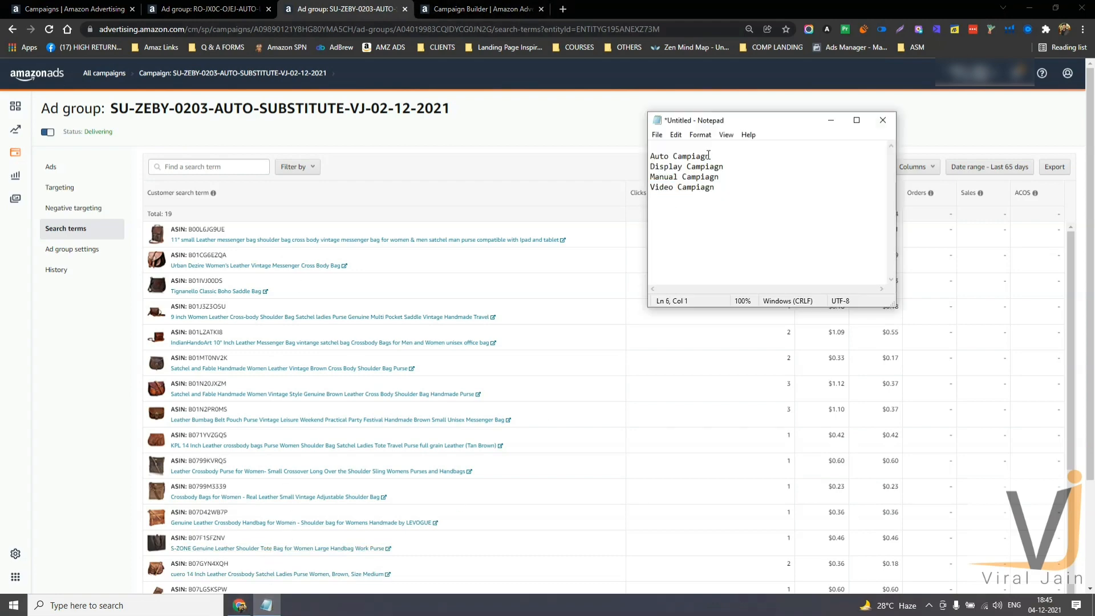
left_click_drag(709, 155, 651, 155)
left_click(86, 8)
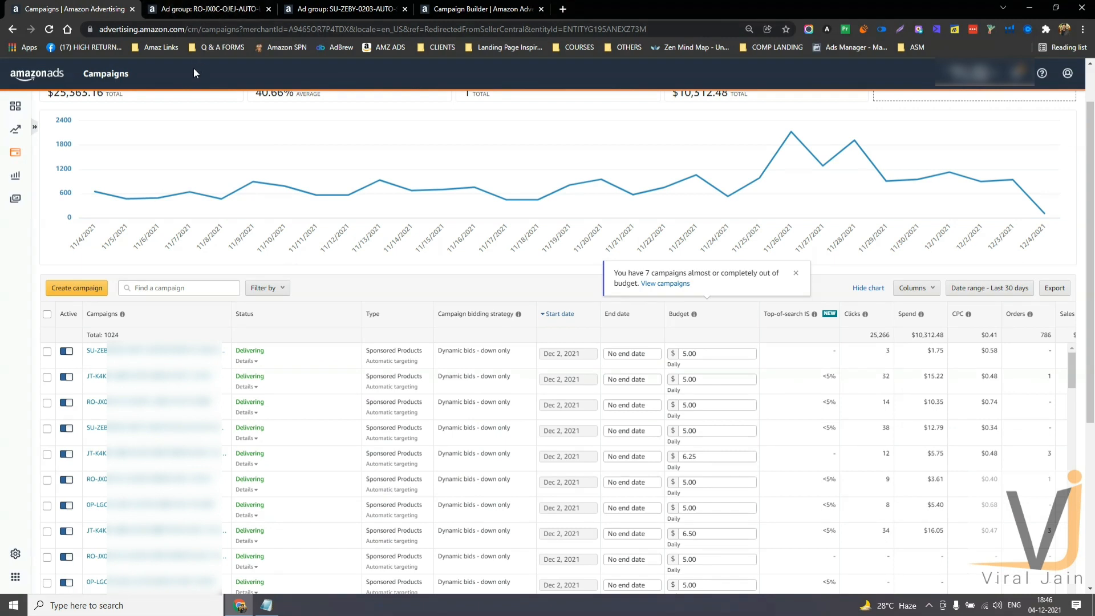
left_click(261, 609)
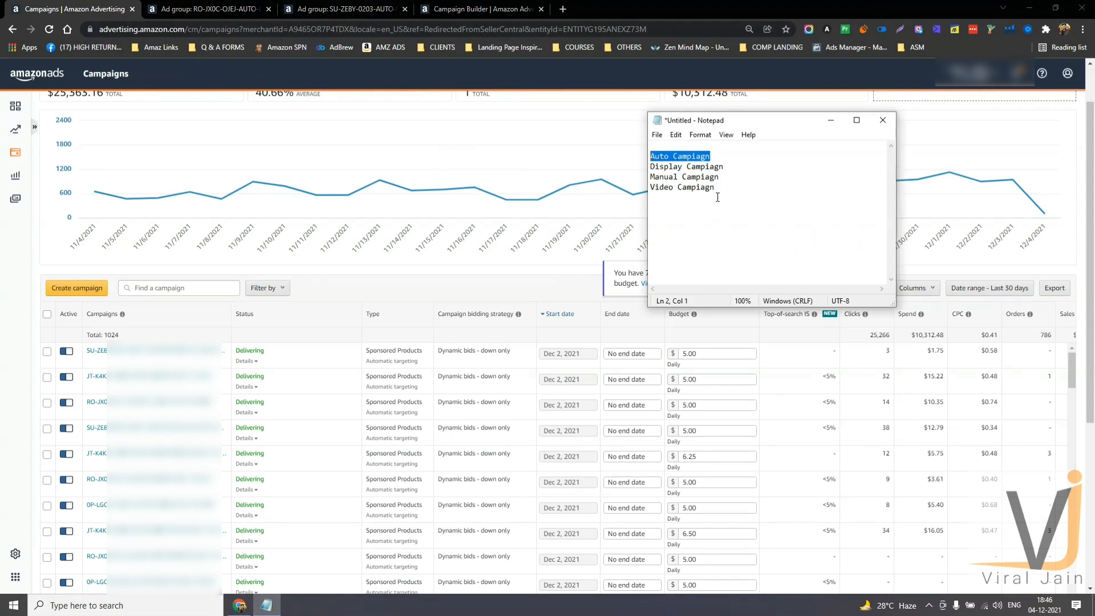
left_click(723, 153)
key("Return")
key("Return")
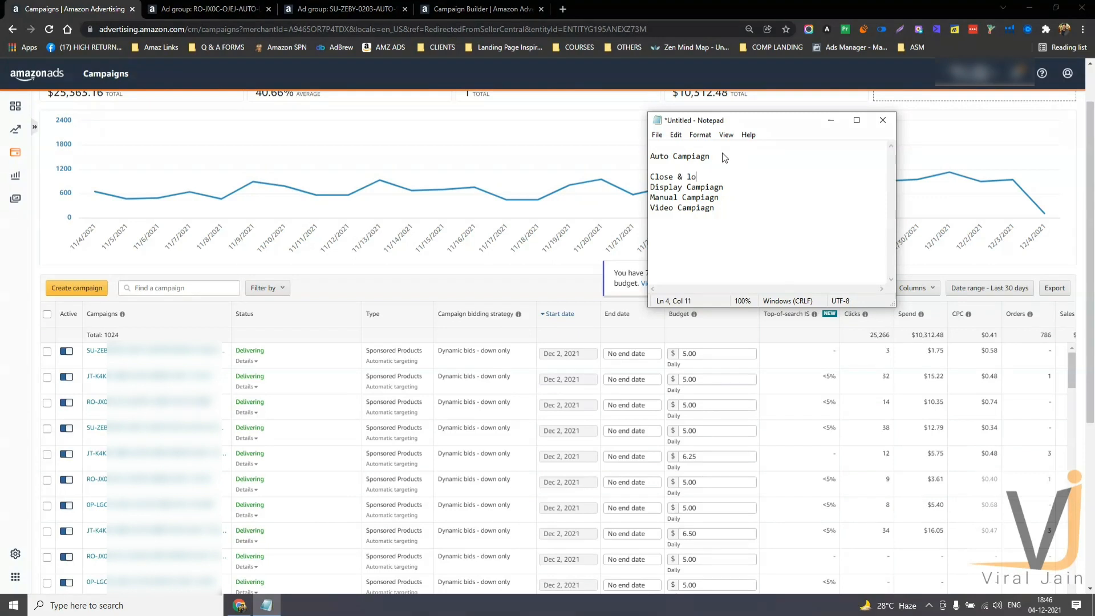
key("Return")
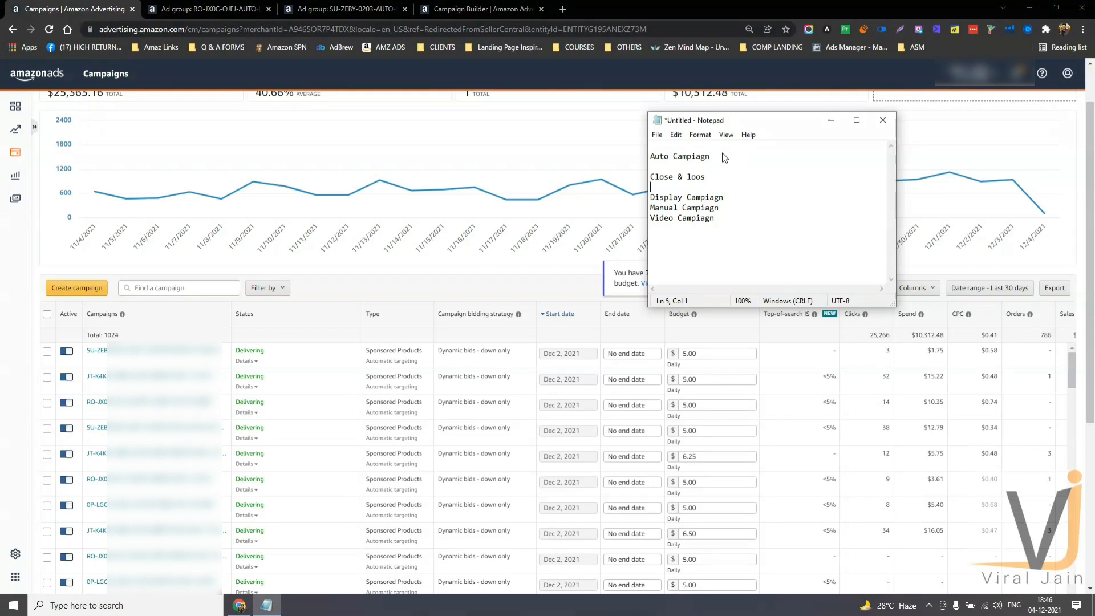
type("Sub & xco")
key("BackSpace")
type("c")
key("Return")
key("Return")
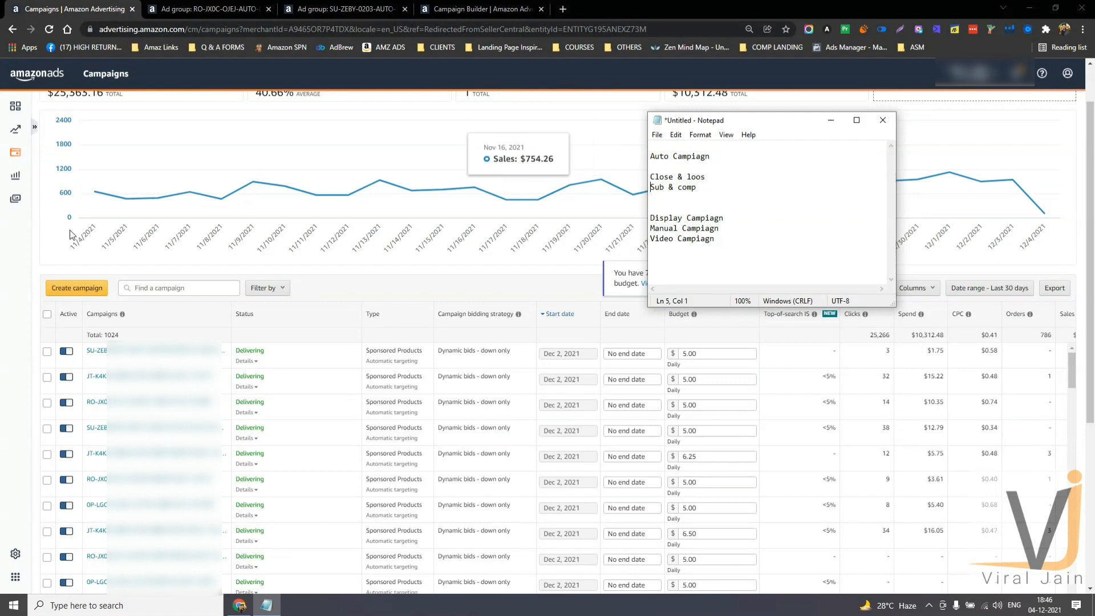
Step: Open a second campaign builder in a new tab beside the campaigns list and return to the existing new-campaign form
middle_click(95, 292)
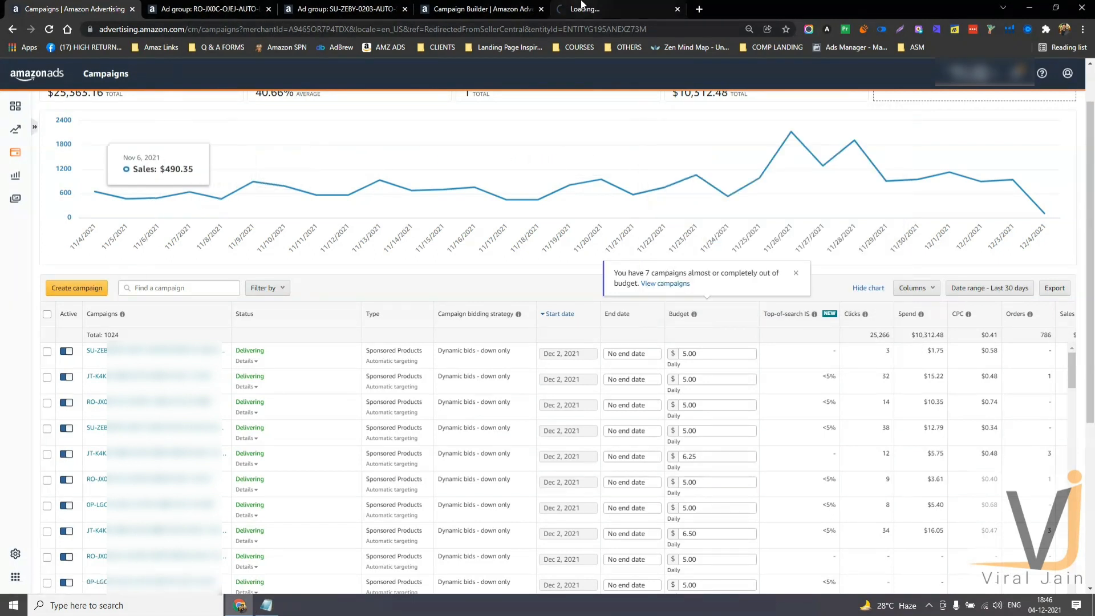
left_click_drag(580, 7, 274, 5)
left_click(564, 7)
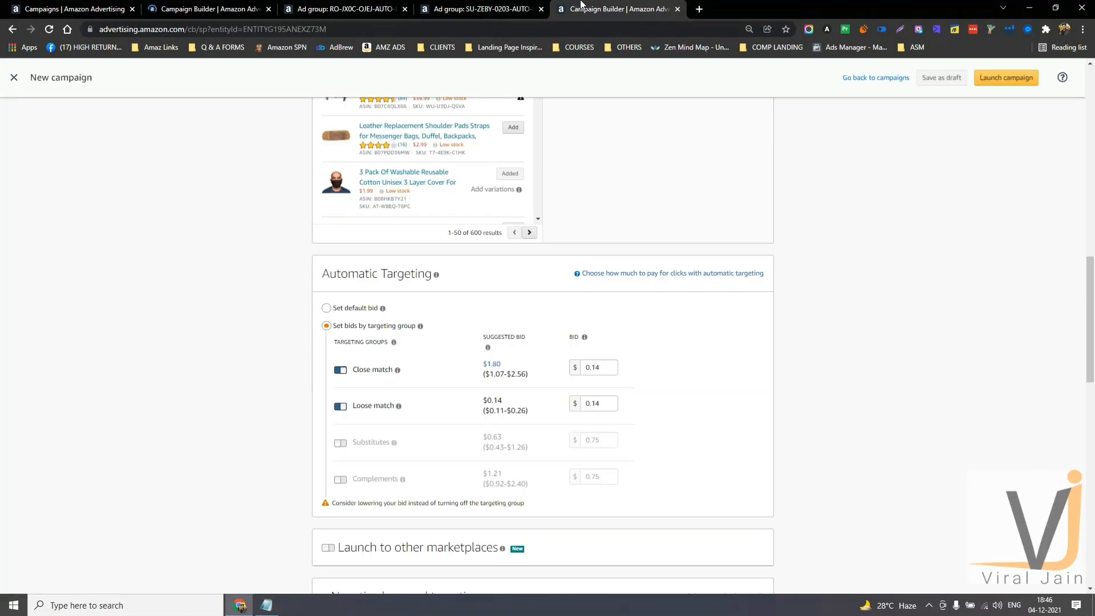
Step: Turn off the Close match and Loose match targeting groups and turn on Substitutes and Complements
scroll(362, 363, "down", 1)
scroll(333, 316, "up", 2)
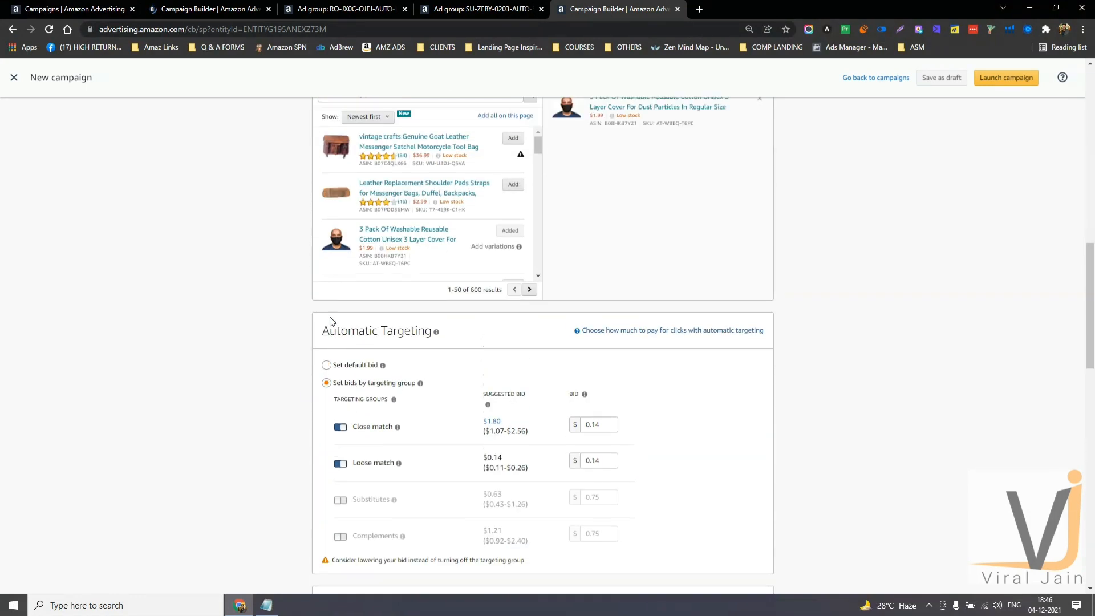
scroll(366, 460, "down", 2)
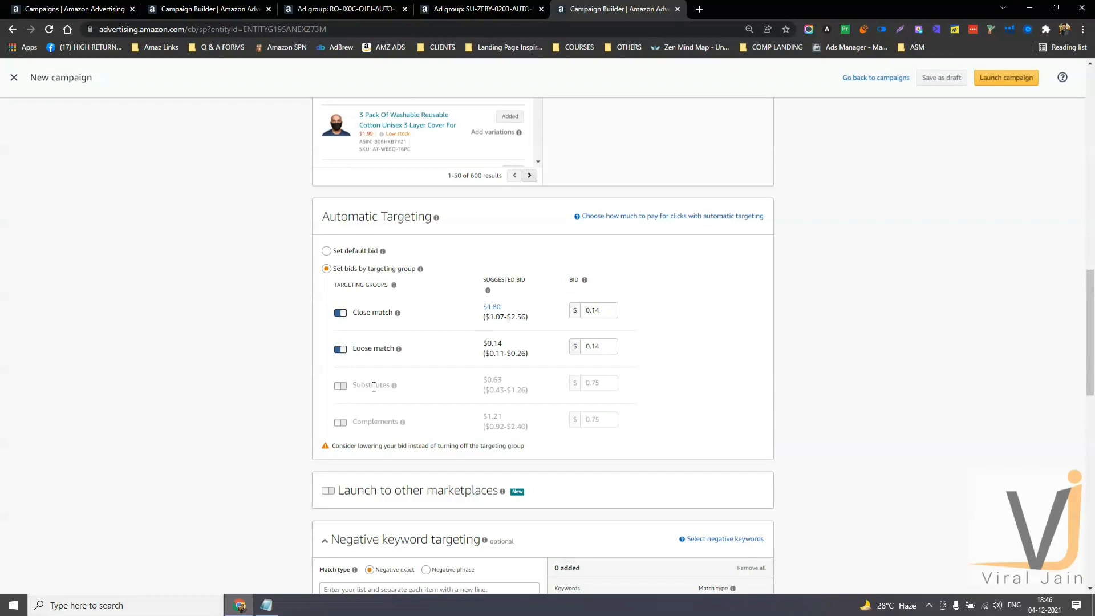
left_click_drag(356, 386, 380, 386)
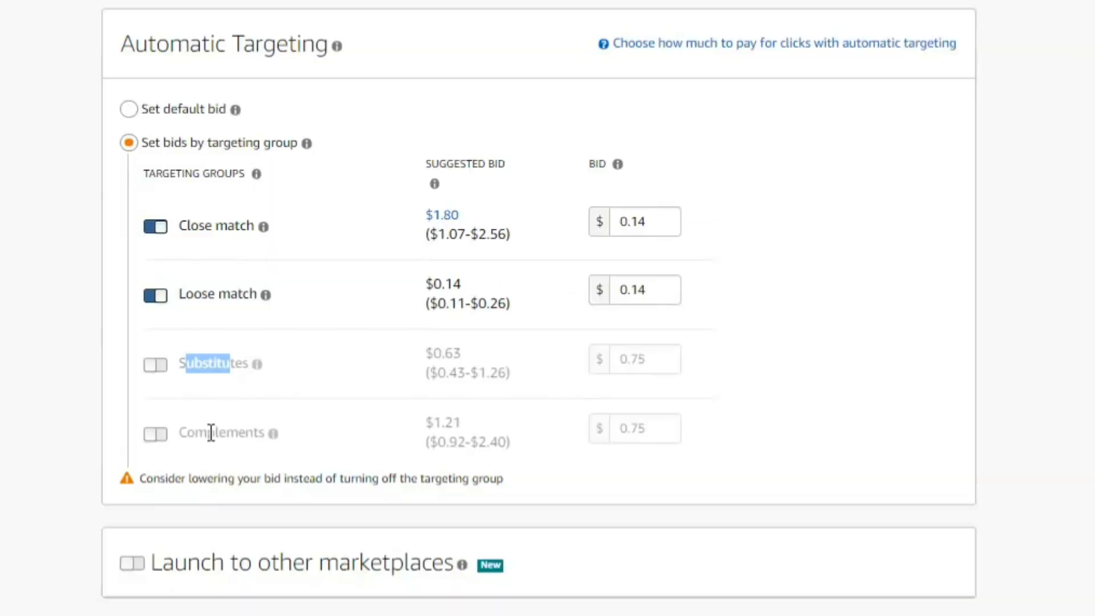
left_click(156, 226)
left_click(155, 295)
left_click(155, 364)
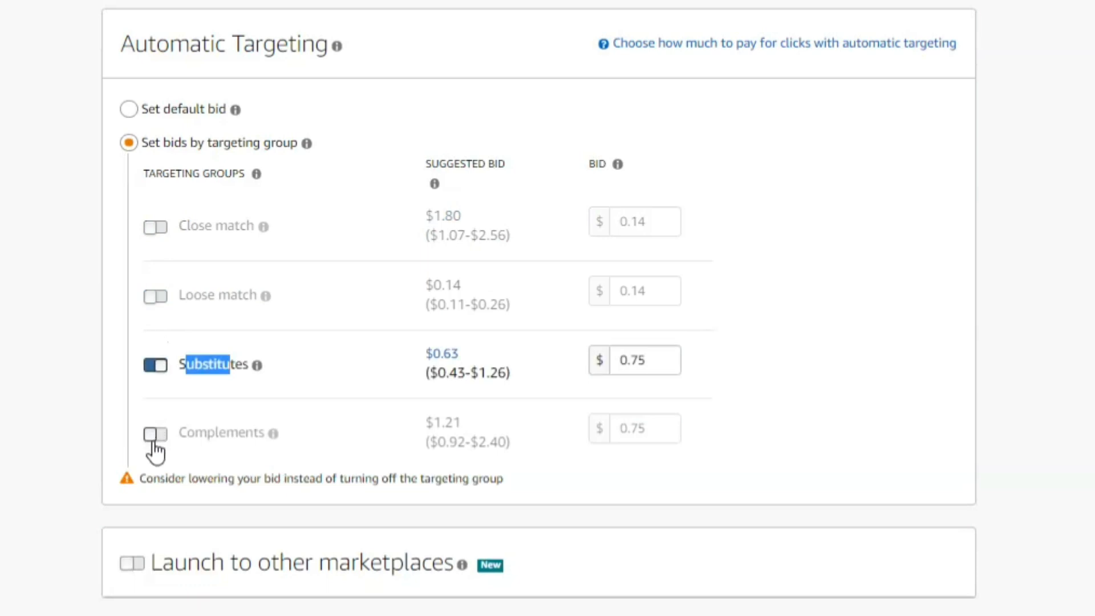
left_click(155, 435)
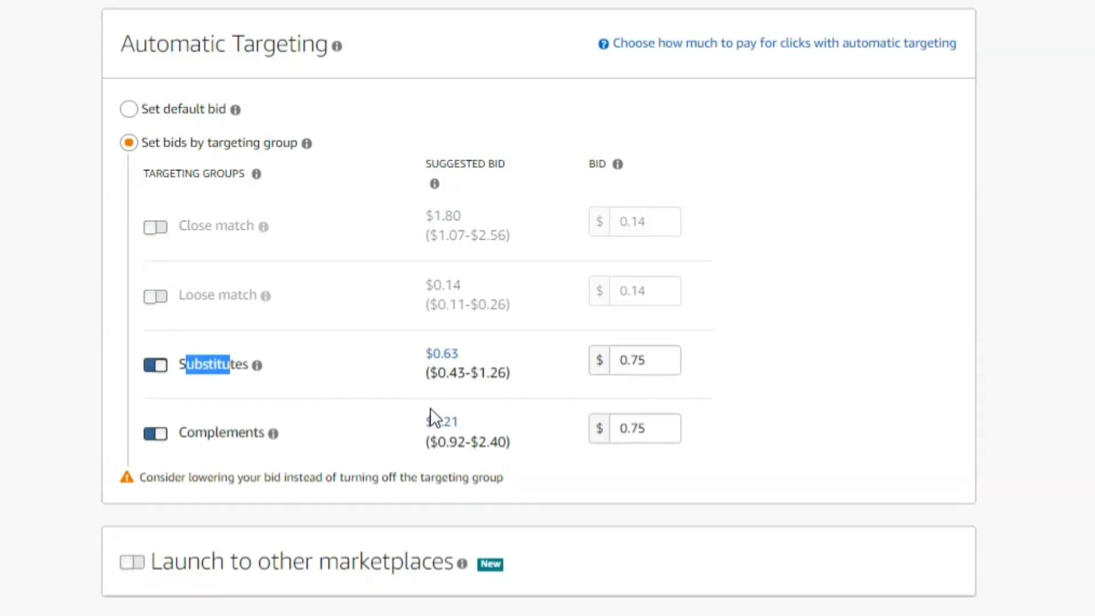
Step: Set the Complements and Substitutes bids to $0.63 each
double_click(612, 436)
type("0.63")
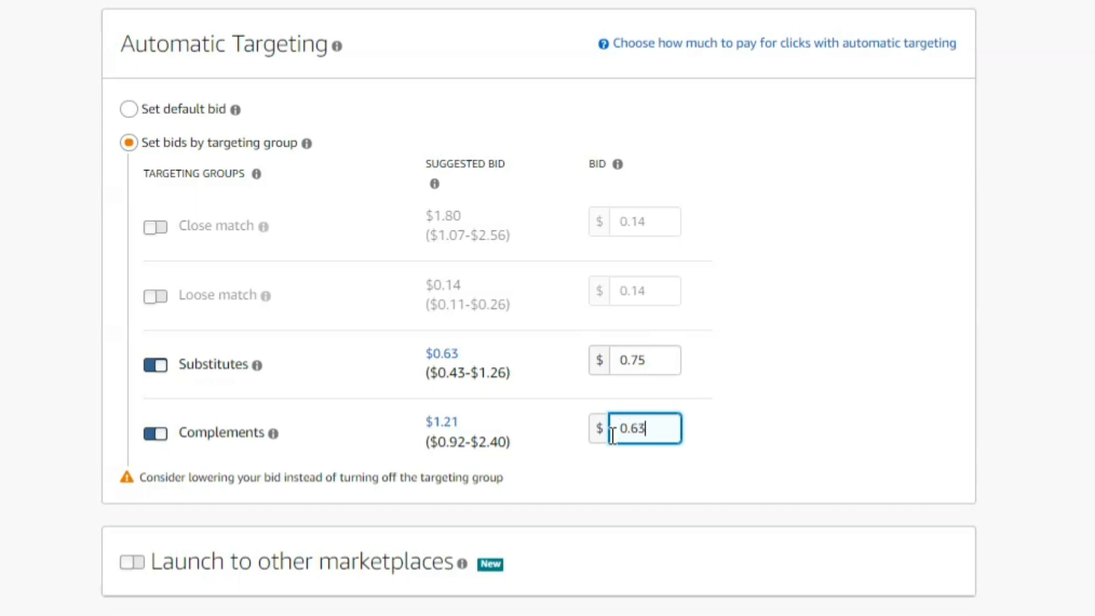
left_click(641, 362)
double_click(641, 363)
type("0.6")
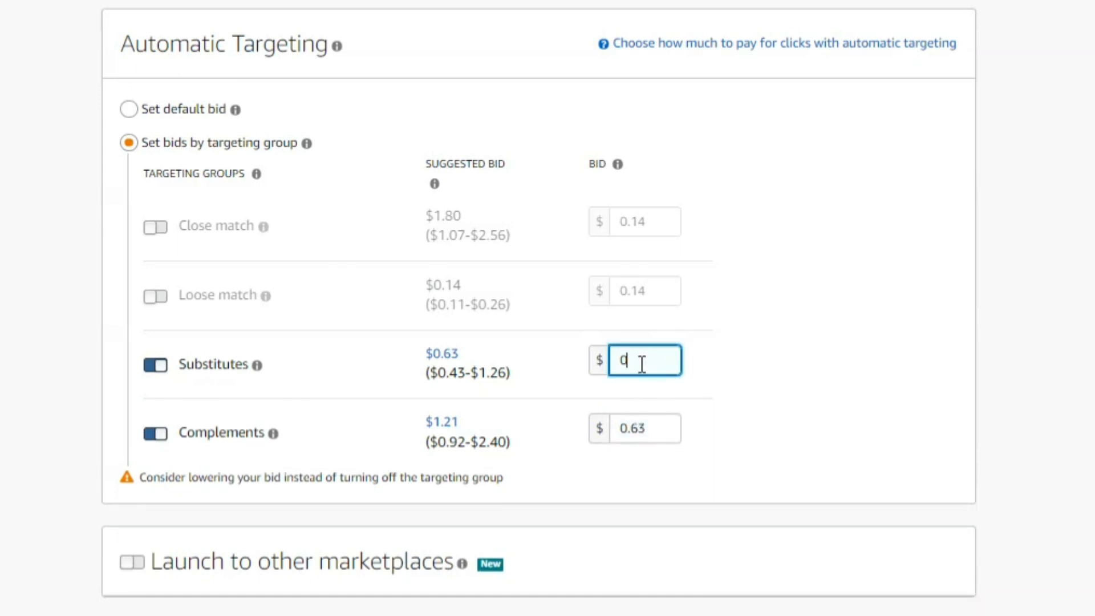
type("3")
left_click(829, 361)
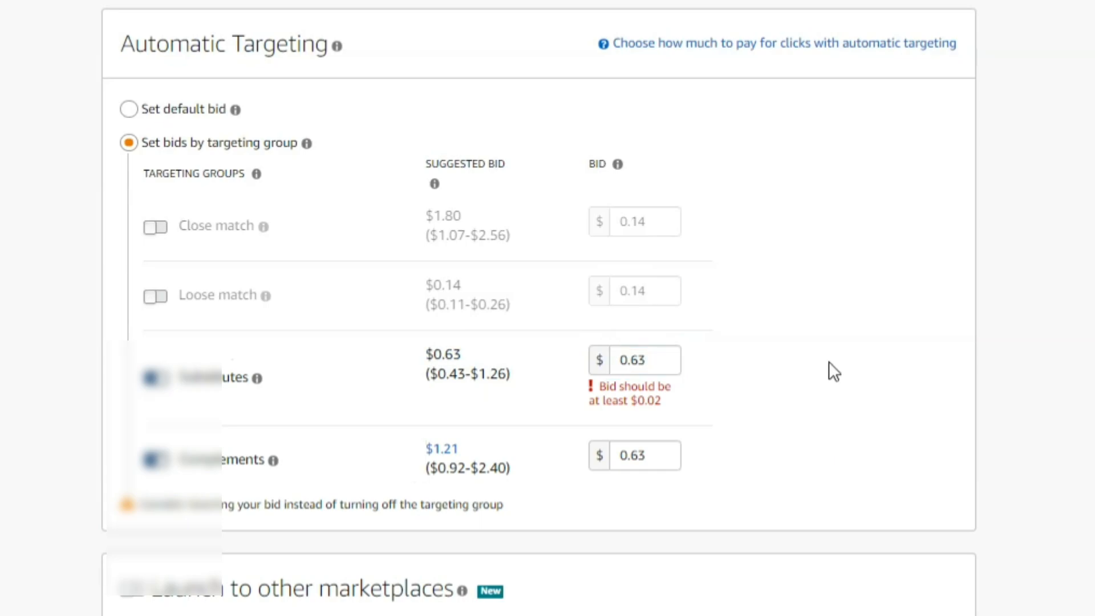
Step: Search the campaigns list for the copied campaign name and examine its available metrics and performance columns
left_click(69, 6)
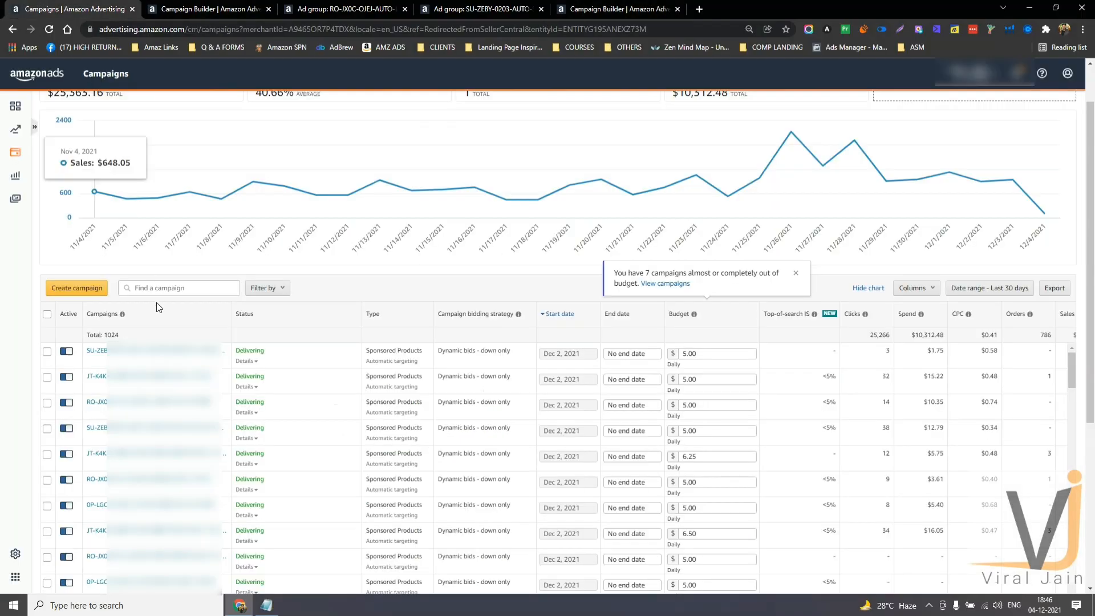
left_click(162, 289)
key("ctrl+v")
key("Return")
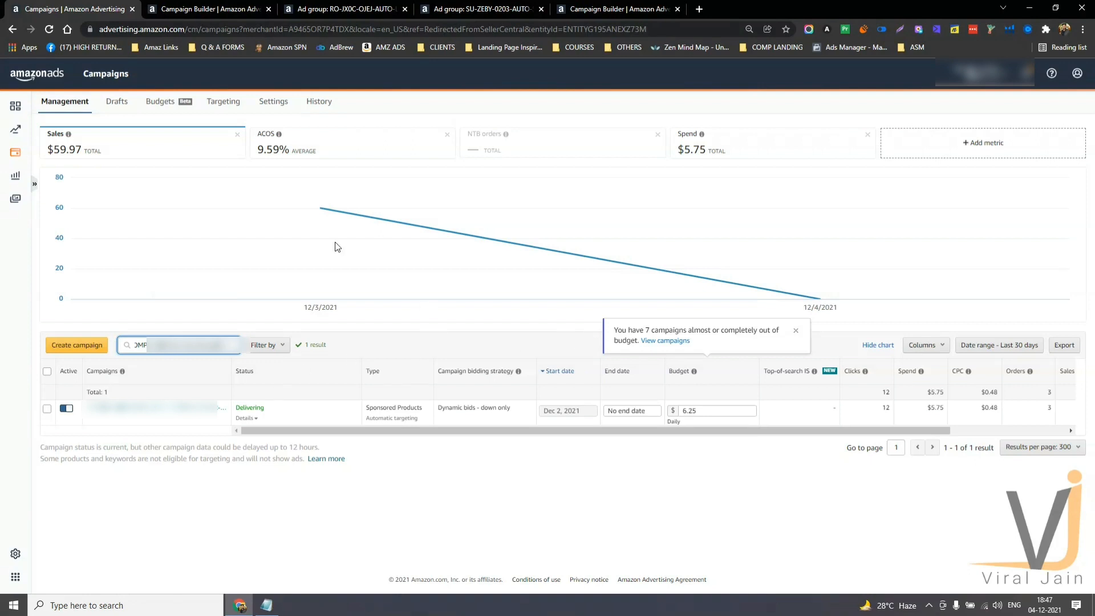
left_click(941, 153)
left_click(1048, 431)
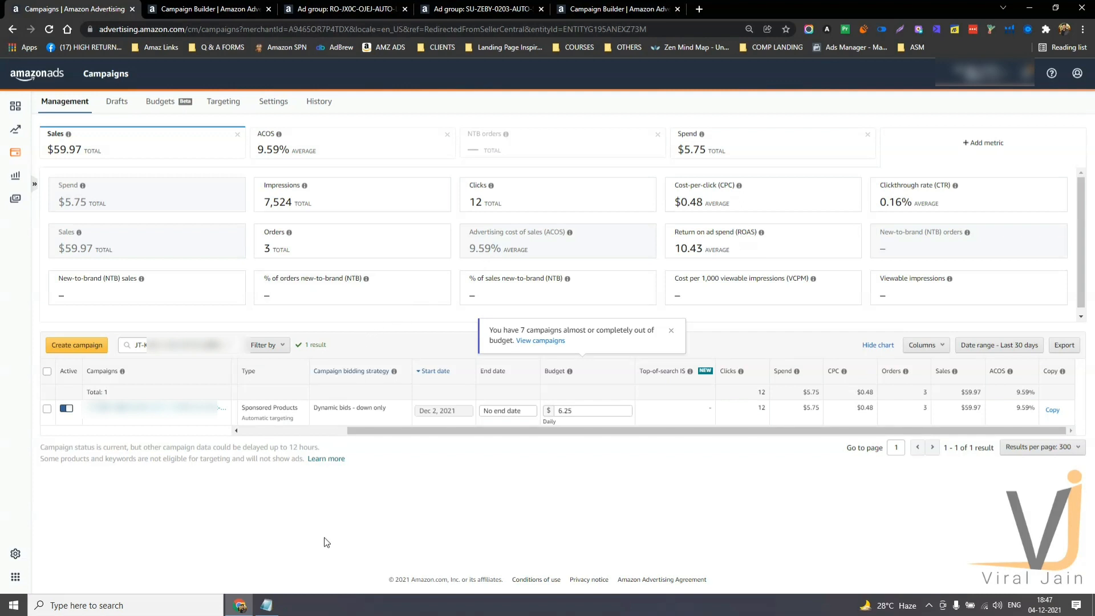
Step: Review the campaign types in the Notepad list from Display Campiagn onward, then put the notes away
left_click(264, 606)
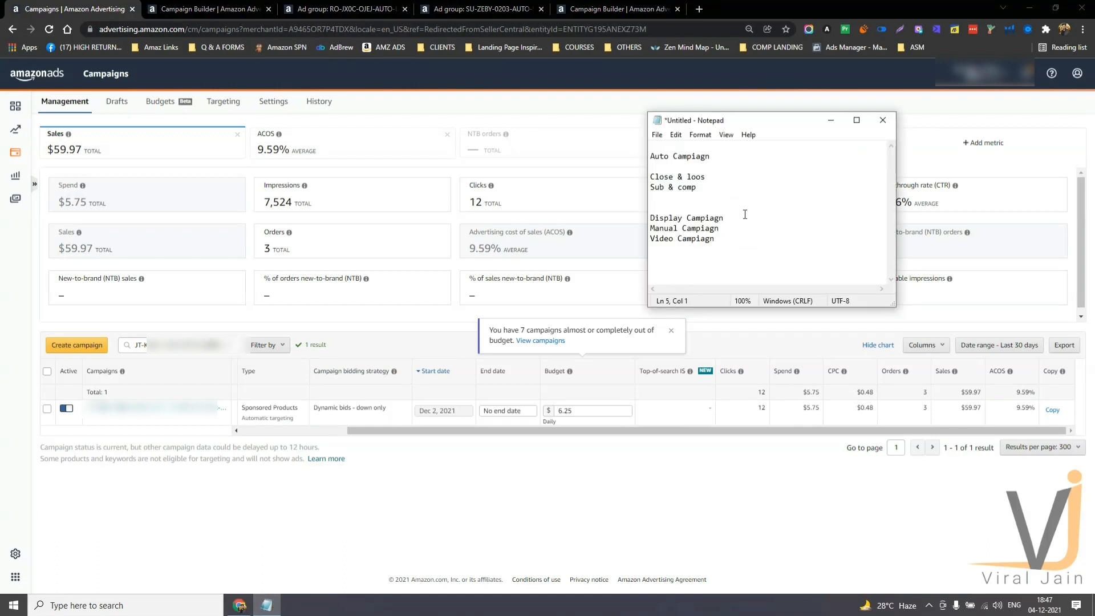
mouse_move(654, 219)
left_mouse_down()
mouse_move(725, 219)
mouse_move(650, 228)
left_mouse_up()
left_click(775, 253)
left_click(829, 120)
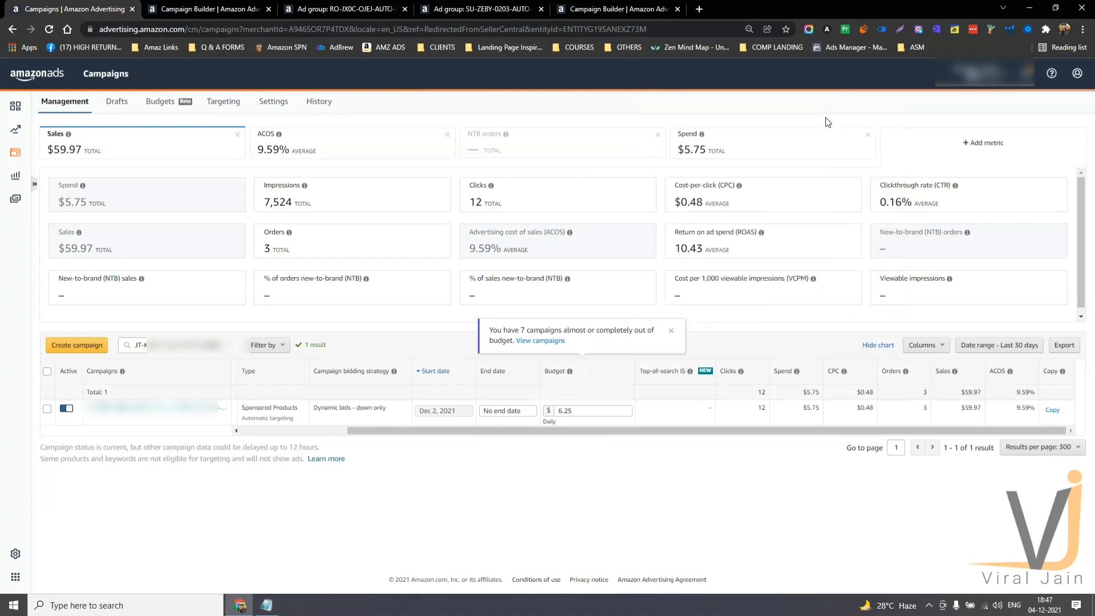